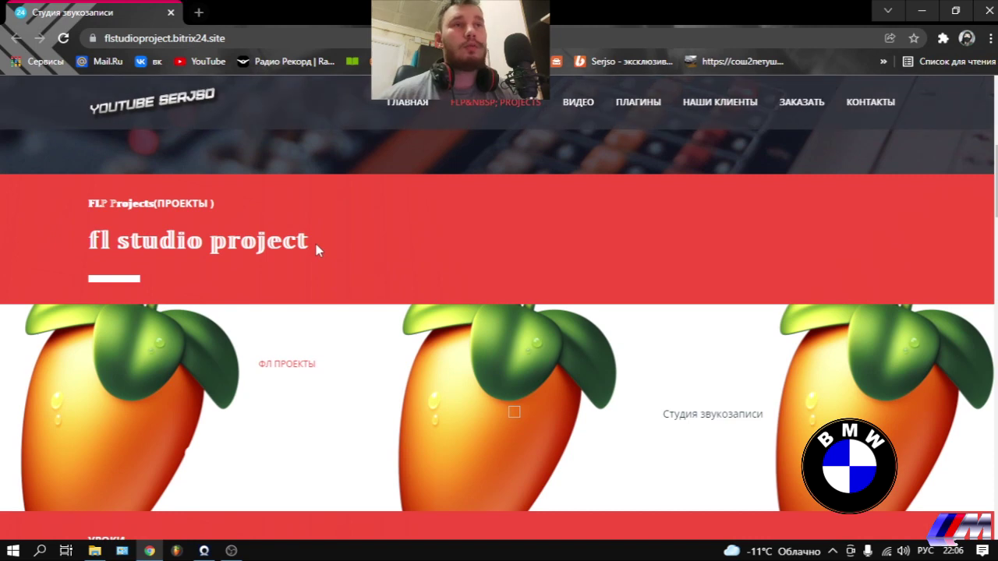
# Look through the tutorial videos in the ВИДЕО section's carousel on the FL Studio project site
pyautogui.scroll(-4, 316, 244)
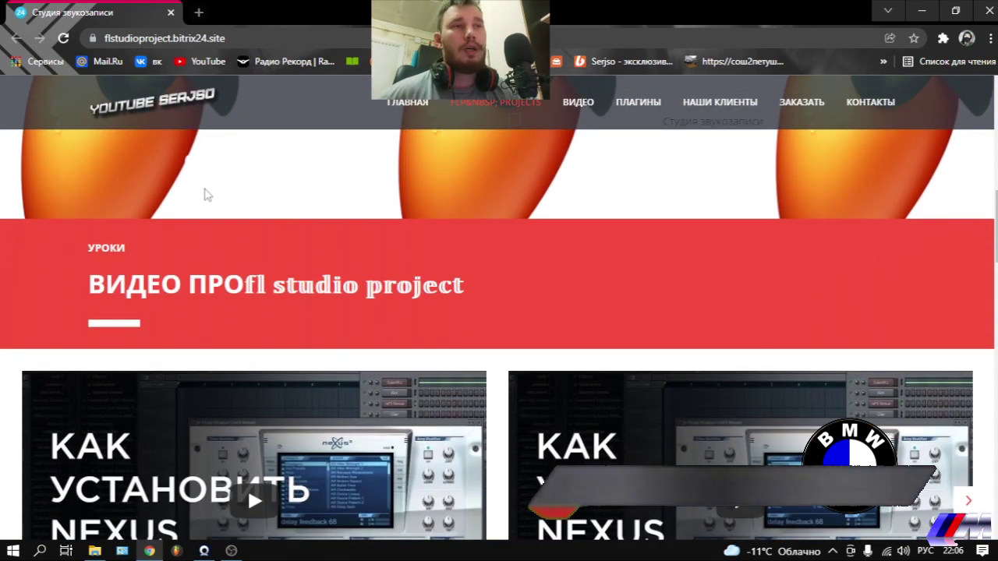
pyautogui.scroll(-2, 205, 195)
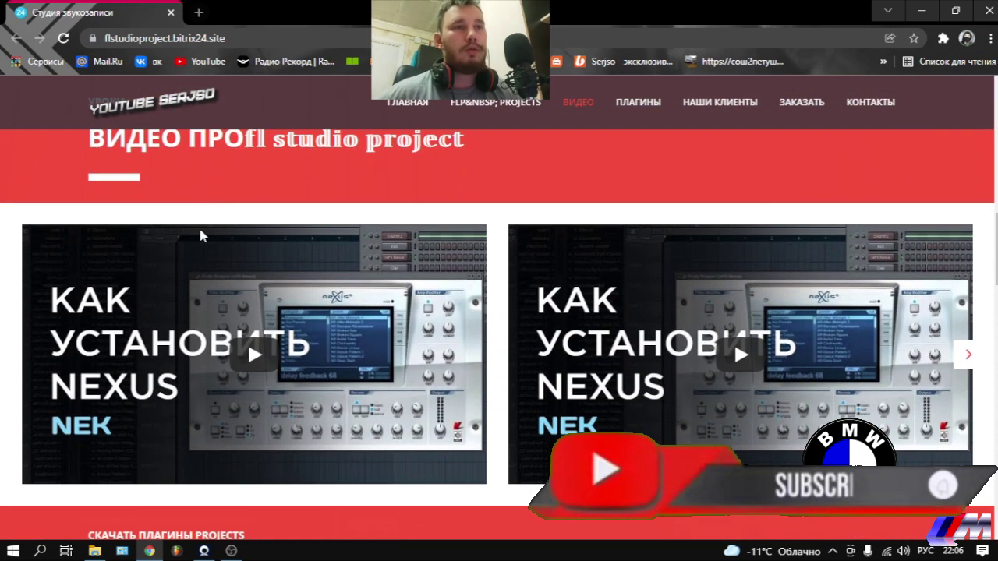
pyautogui.click(966, 356)
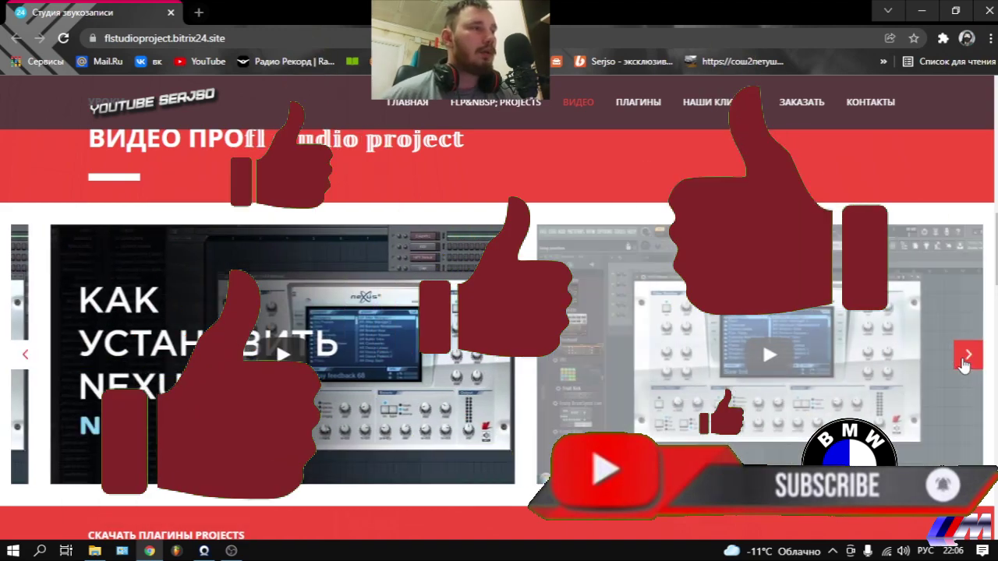
pyautogui.click(967, 357)
pyautogui.click(967, 357)
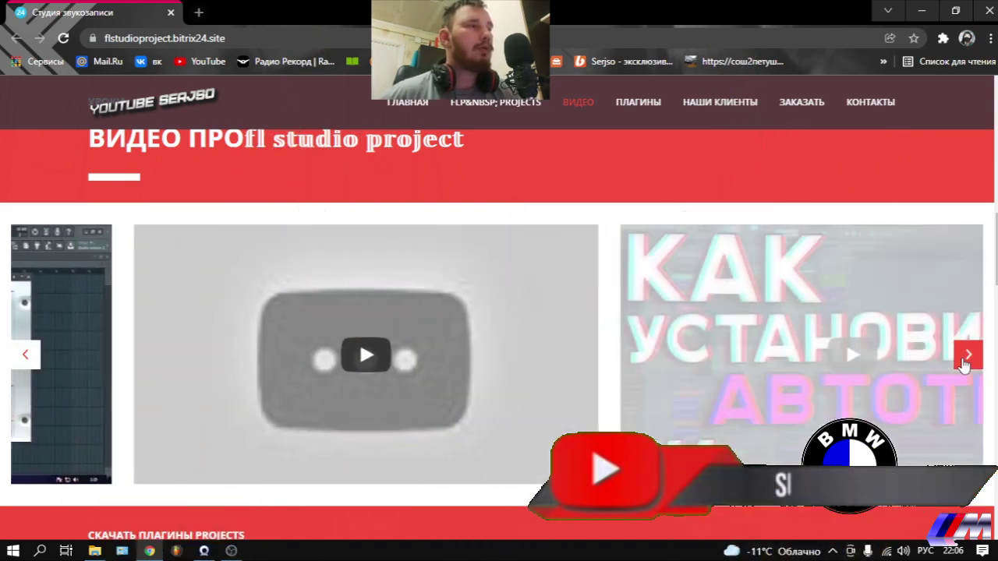
pyautogui.click(967, 359)
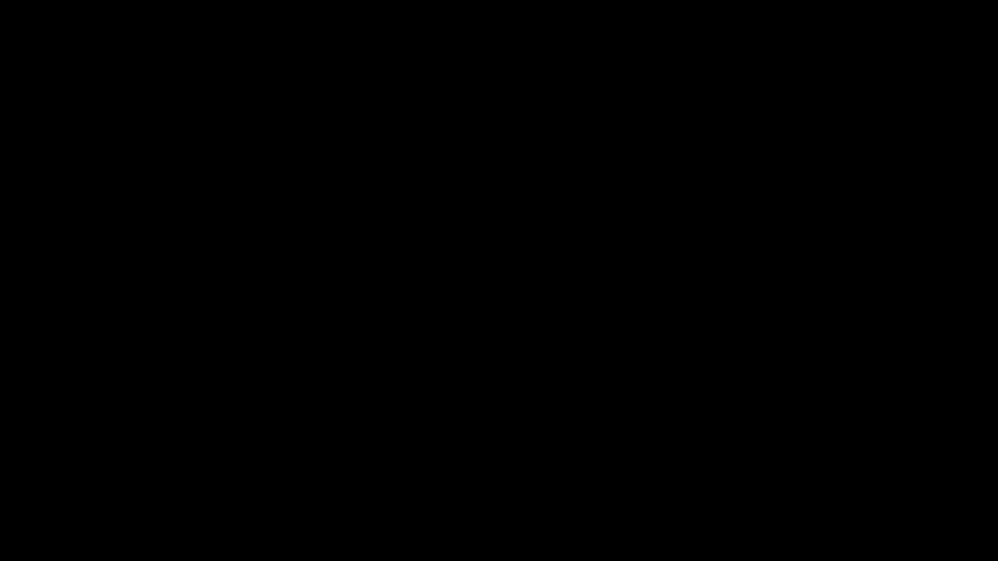
# Review the site's ПЛАГИНЫ section, covering the KICK 2 V1.1.4 VST and ReFX Nexus 2.2 download entries
pyautogui.scroll(-3, 242, 244)
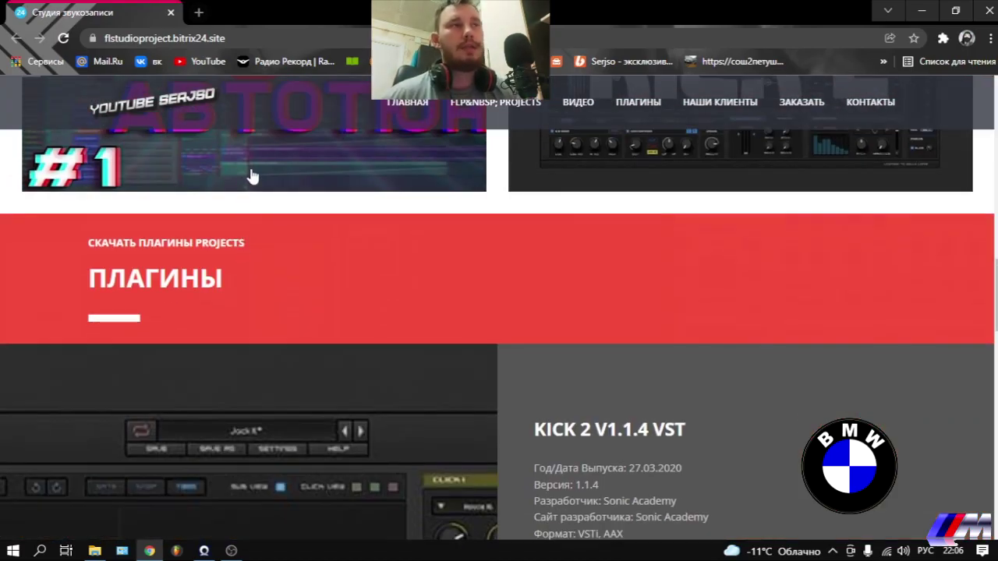
pyautogui.click(647, 103)
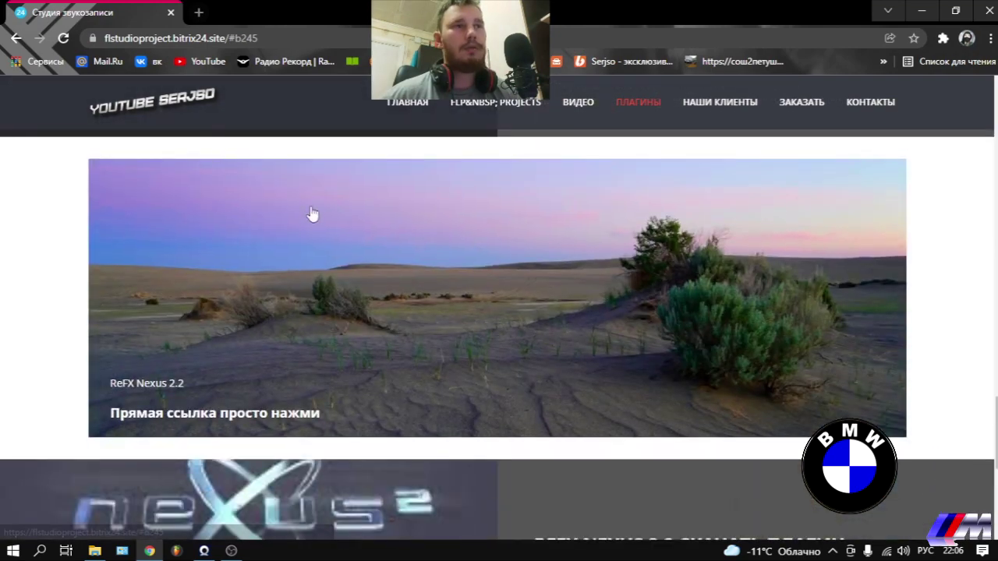
pyautogui.scroll(3, 320, 218)
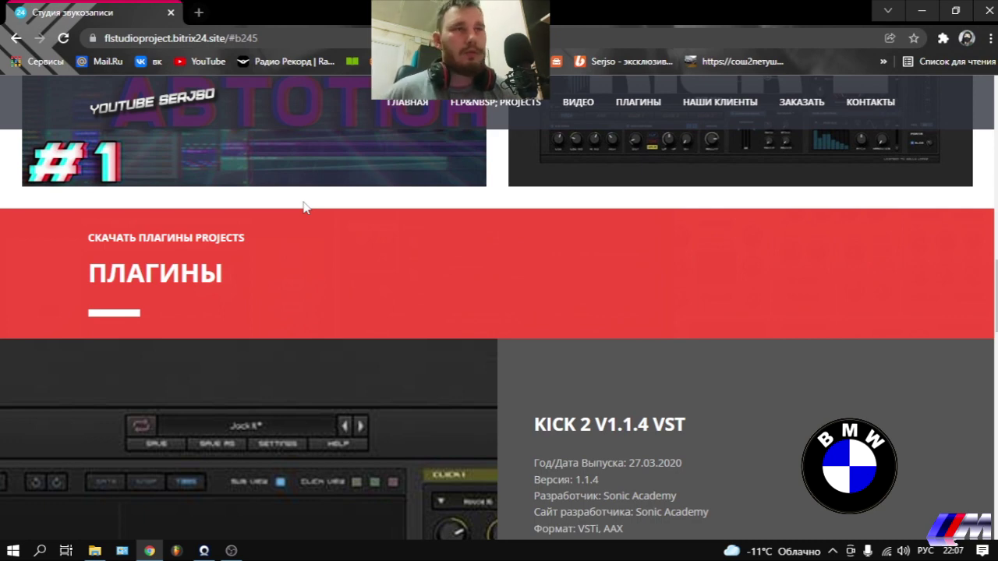
pyautogui.scroll(-3, 304, 207)
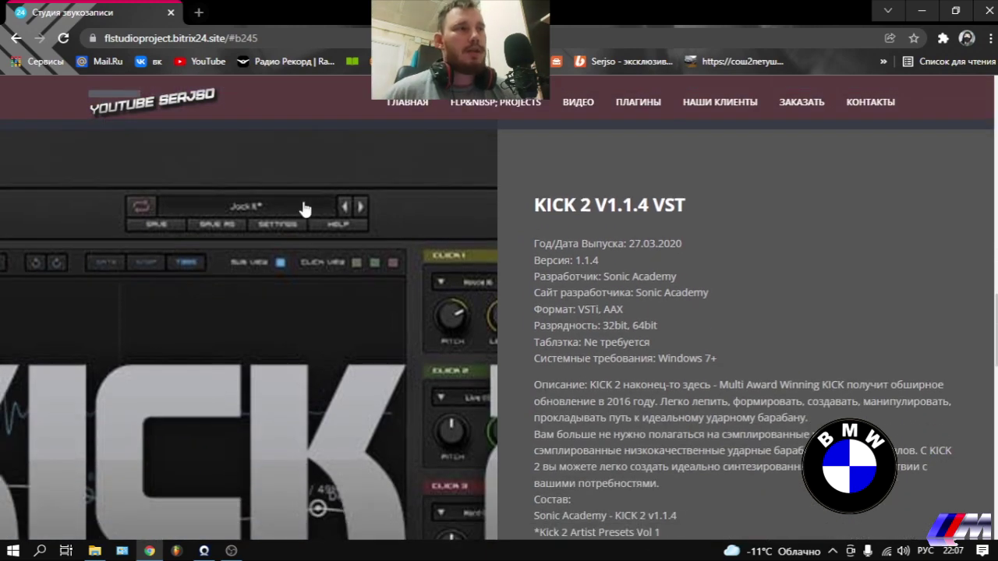
pyautogui.scroll(-9, 304, 207)
pyautogui.scroll(-4, 304, 209)
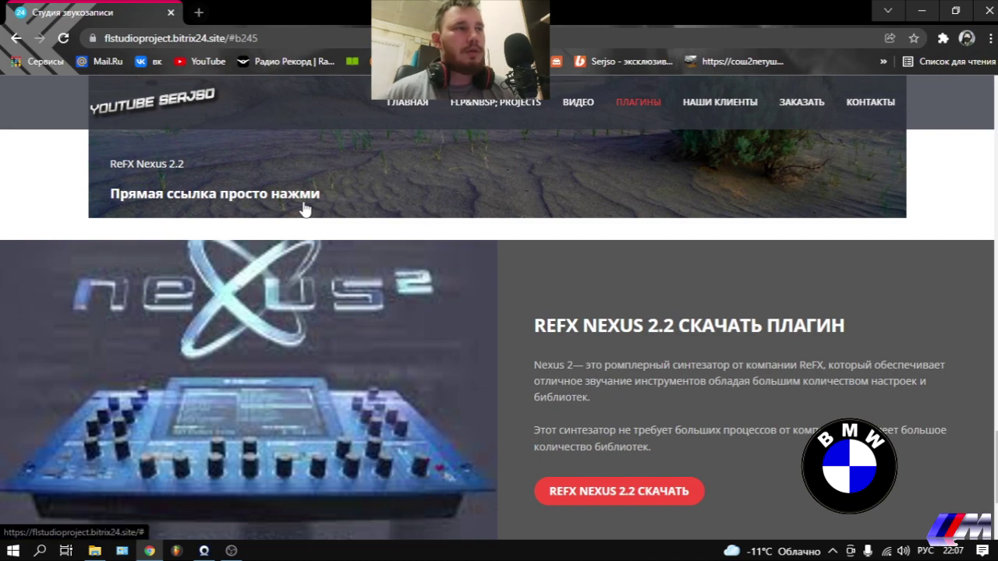
pyautogui.scroll(-1, 304, 209)
pyautogui.scroll(8, 322, 256)
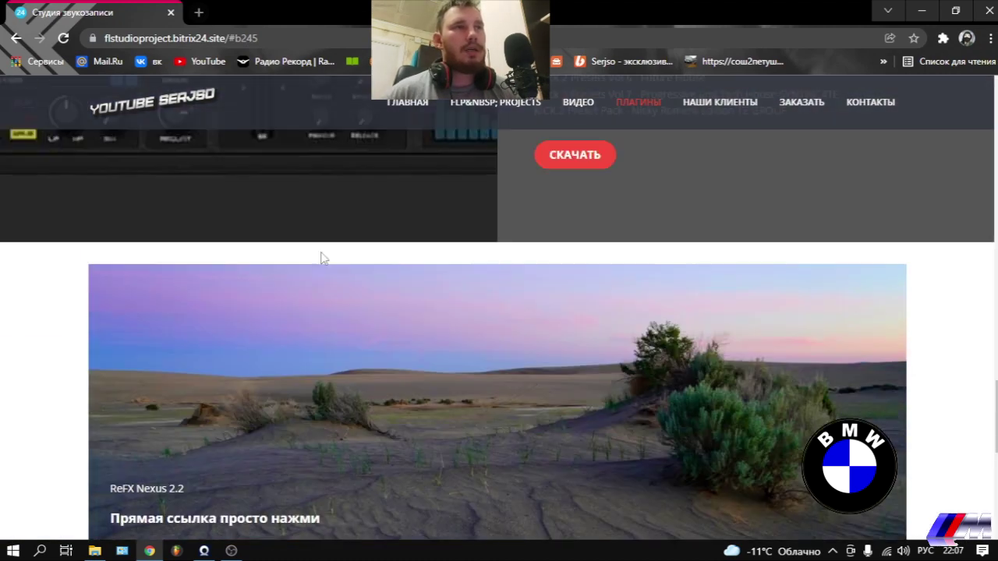
pyautogui.scroll(2, 320, 258)
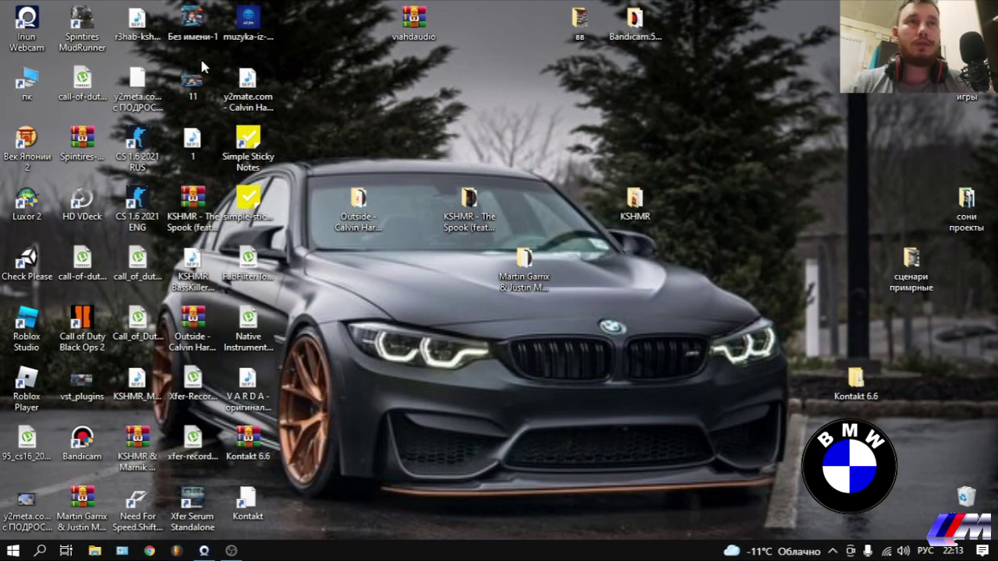
# Open the загрузка folder on drive zz (D:) from the computer's drive list
pyautogui.doubleClick(21, 72)
pyautogui.doubleClick(531, 375)
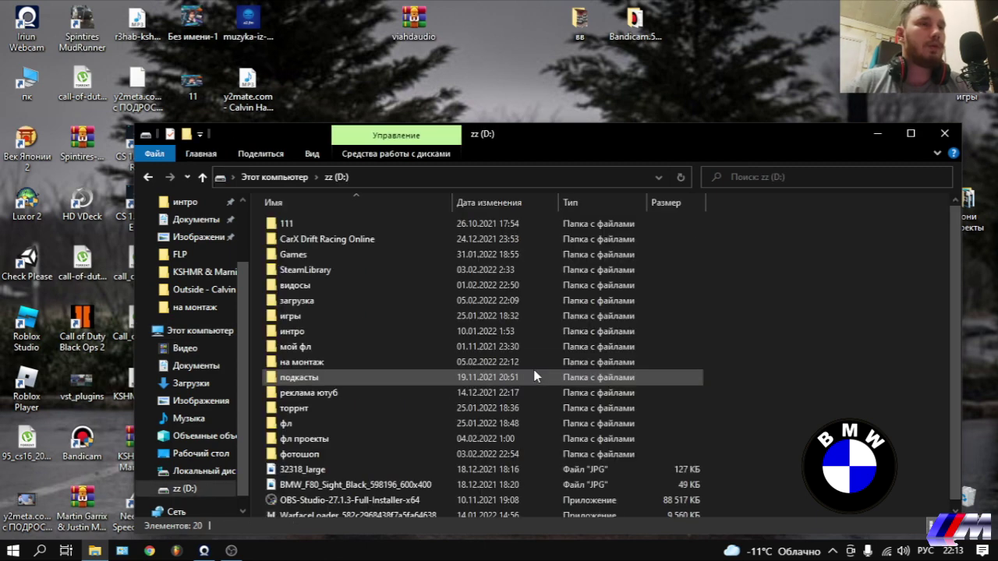
pyautogui.doubleClick(336, 301)
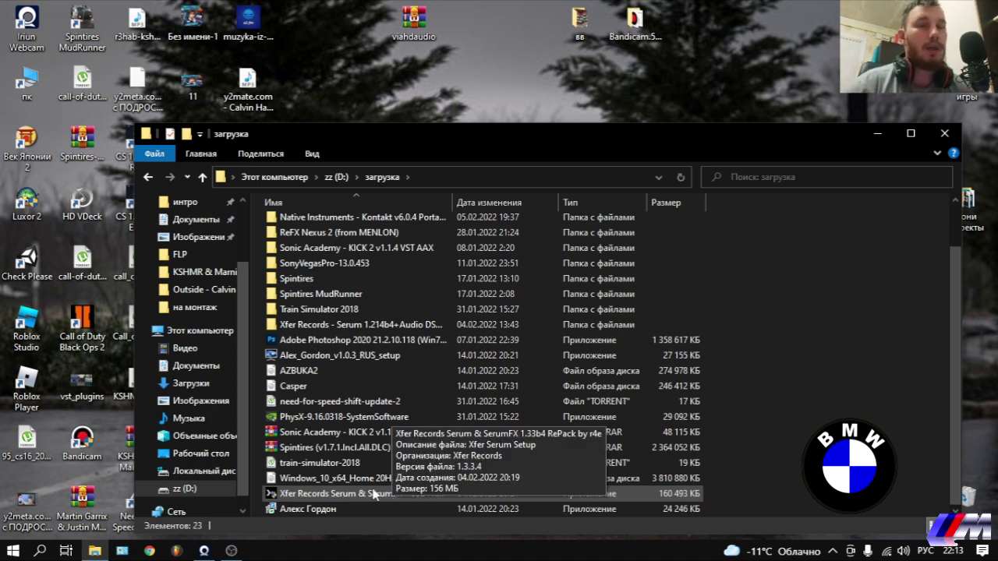
# Switch to OBS, turn the playback device's volume all the way down, and return to the загрузка folder
pyautogui.click(234, 552)
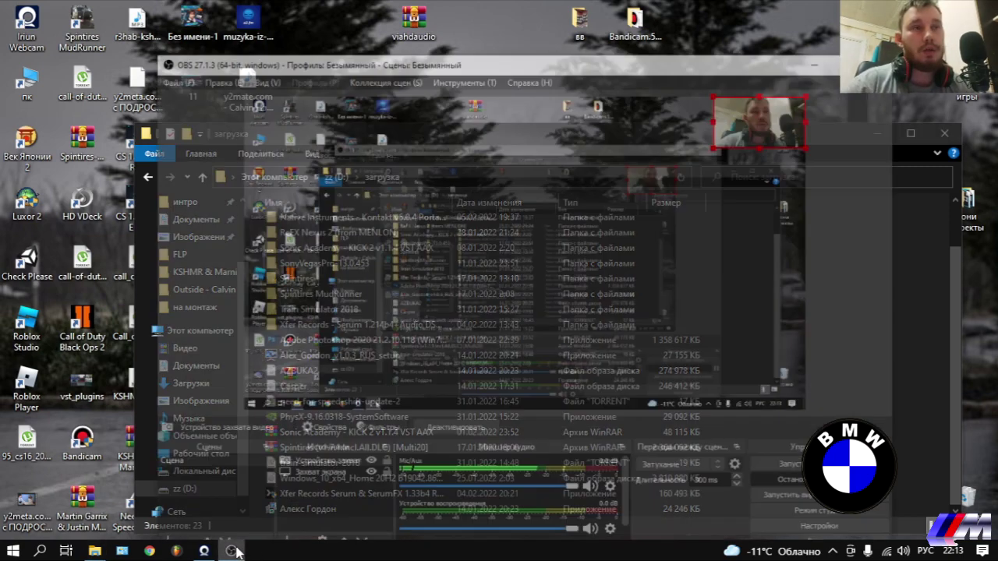
pyautogui.moveTo(601, 520); pyautogui.dragTo(420, 520)
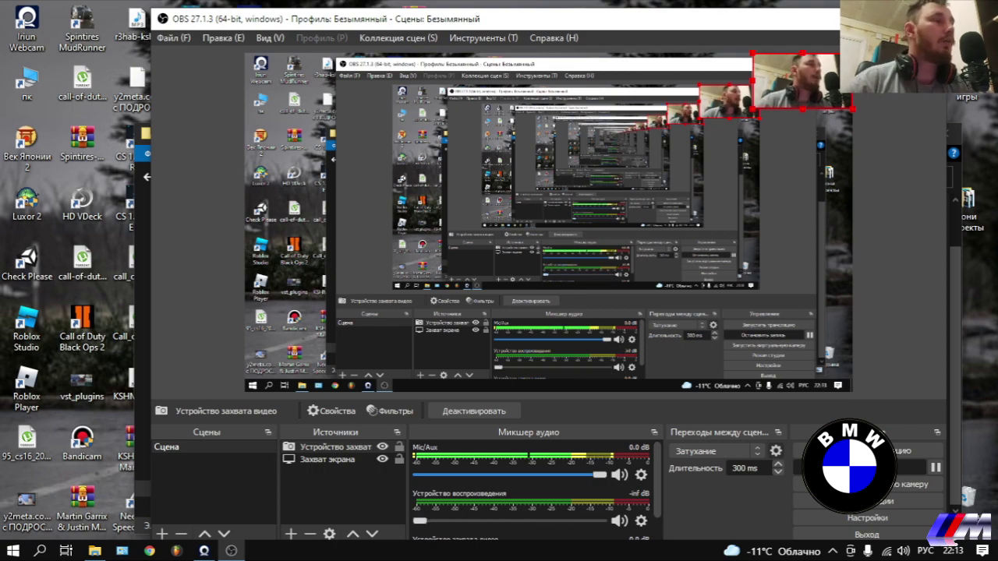
pyautogui.click(232, 551)
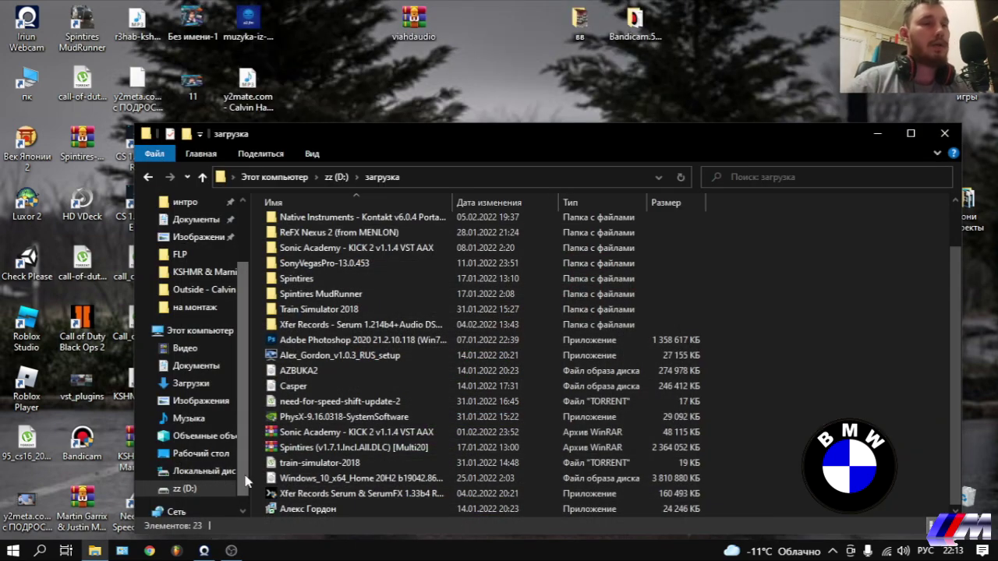
# Launch the Xfer Records Serum & SerumFX 1.33b4 installer from the загрузка folder and proceed to its installation directory page
pyautogui.click(340, 496)
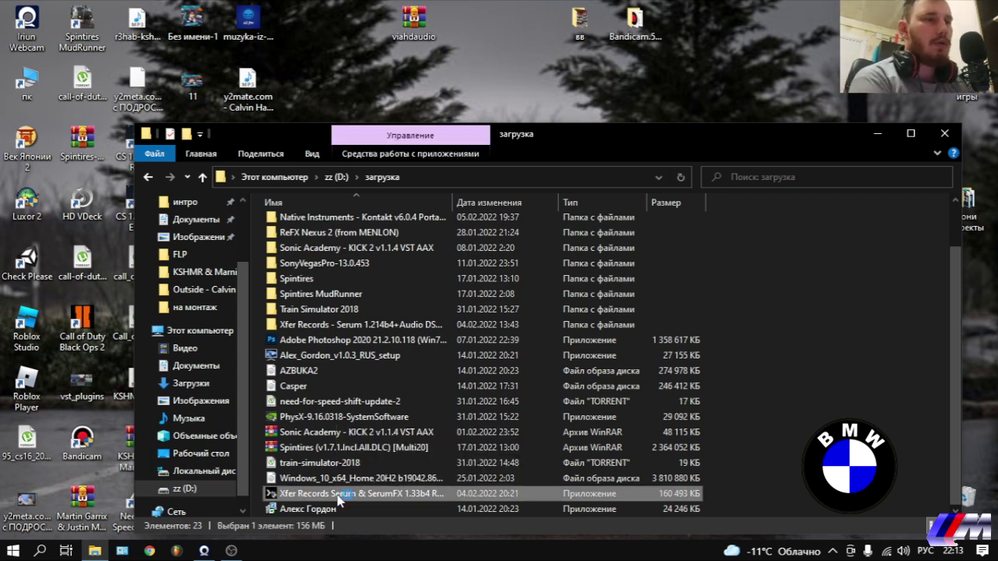
pyautogui.doubleClick(340, 495)
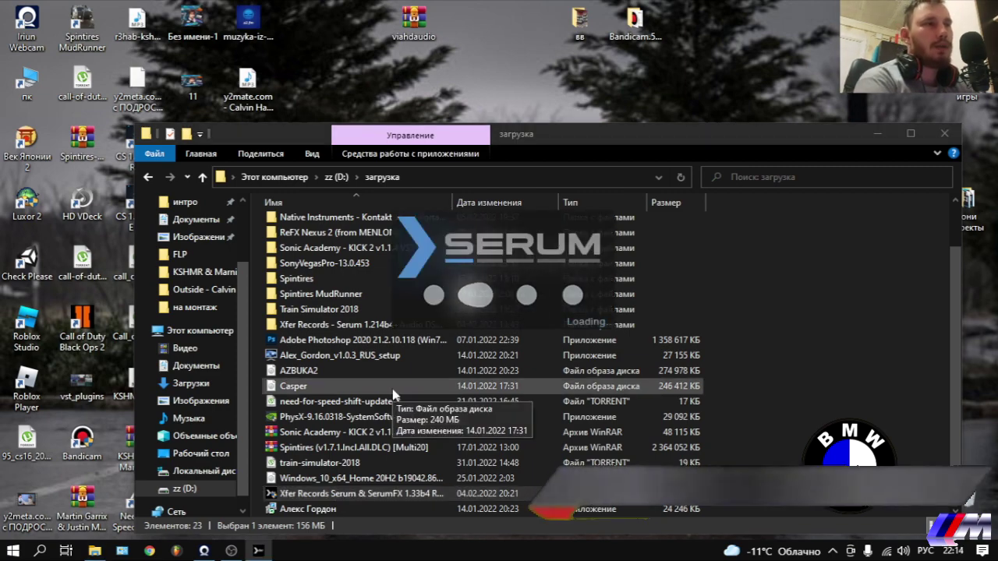
pyautogui.click(947, 133)
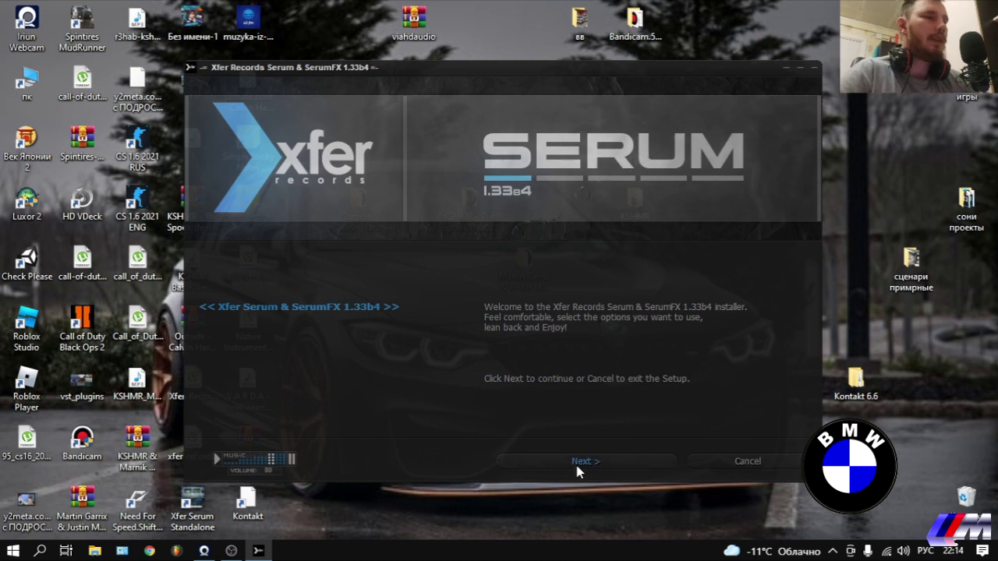
pyautogui.click(577, 462)
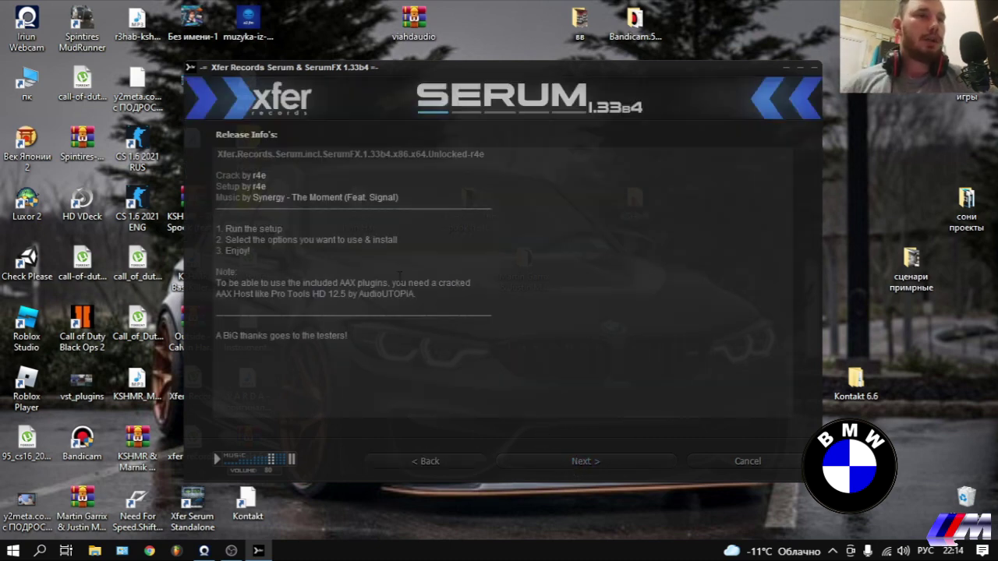
pyautogui.click(554, 460)
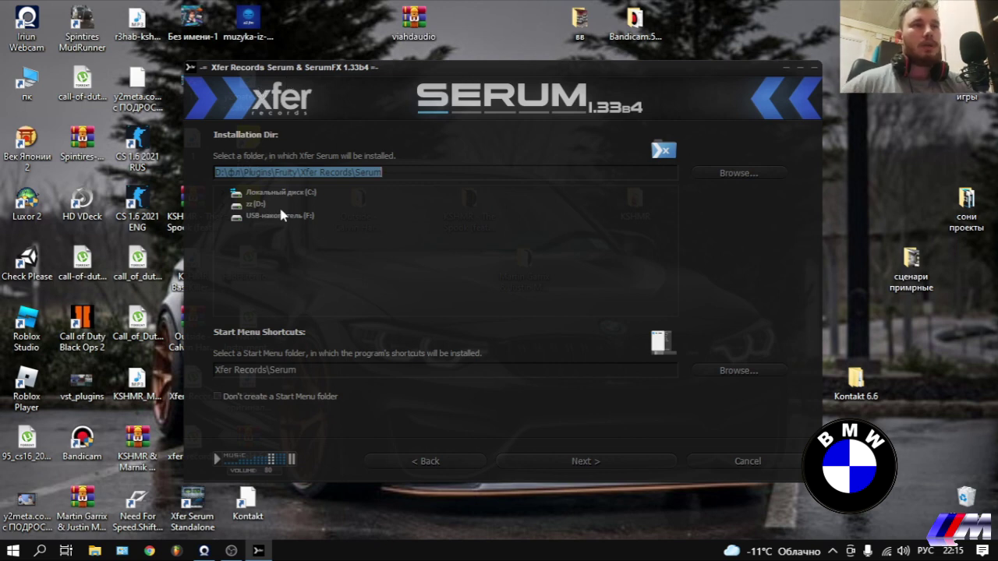
# Set the Serum installation directory to D:\фл\Plugins\VST\Xfer Records\Serum and continue with all components selected
pyautogui.click(258, 206)
pyautogui.doubleClick(258, 207)
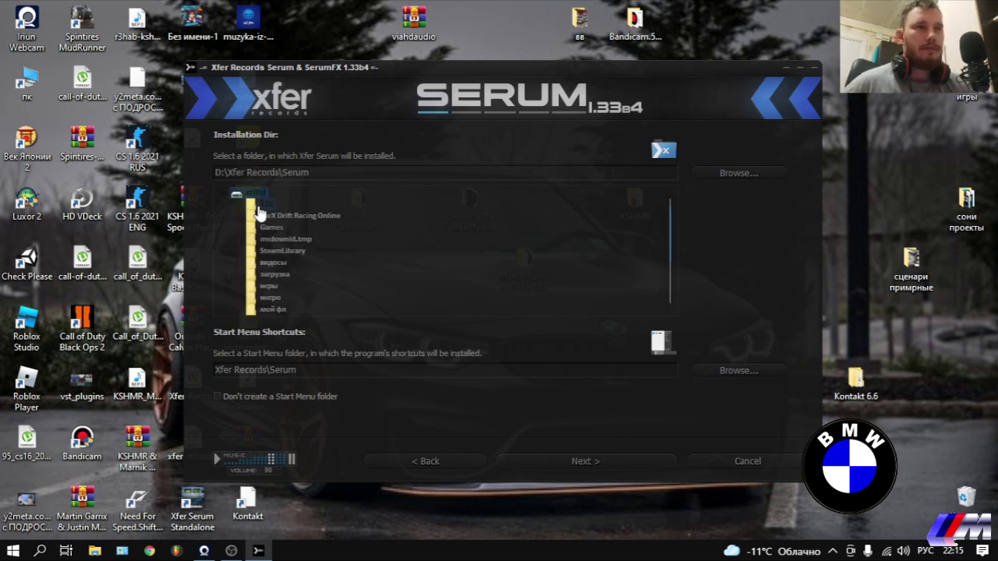
pyautogui.scroll(-2, 320, 242)
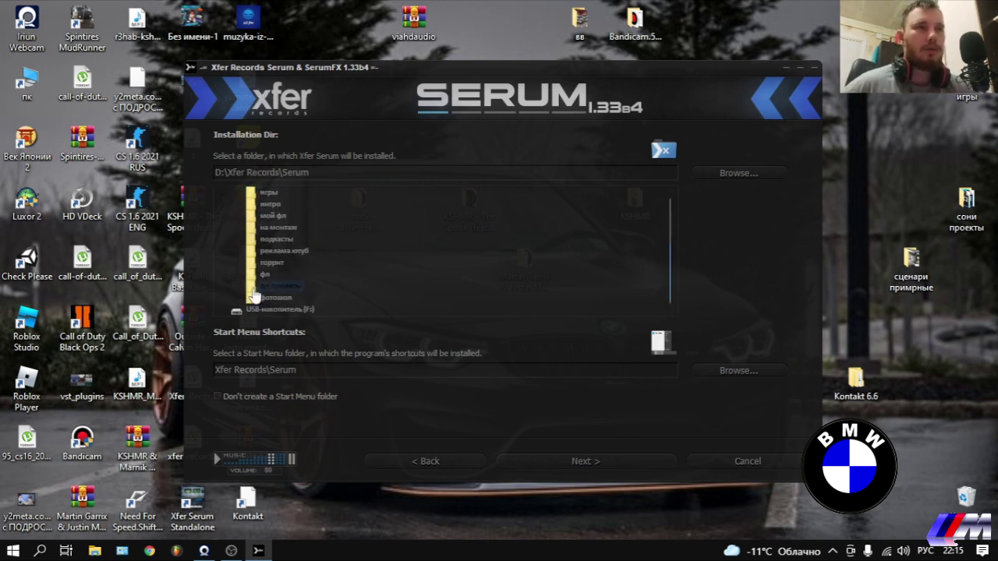
pyautogui.doubleClick(267, 297)
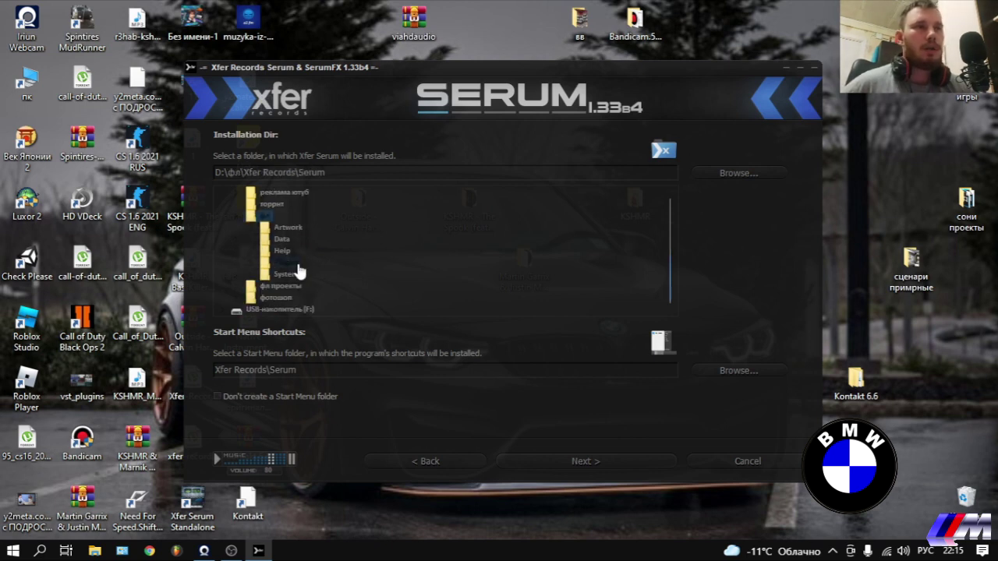
pyautogui.doubleClick(295, 262)
pyautogui.doubleClick(297, 286)
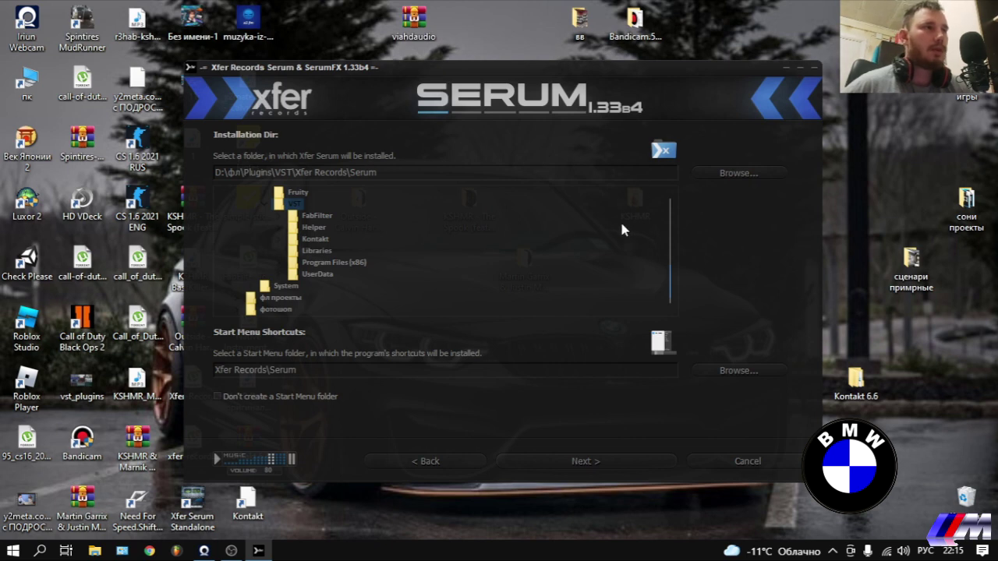
pyautogui.click(557, 464)
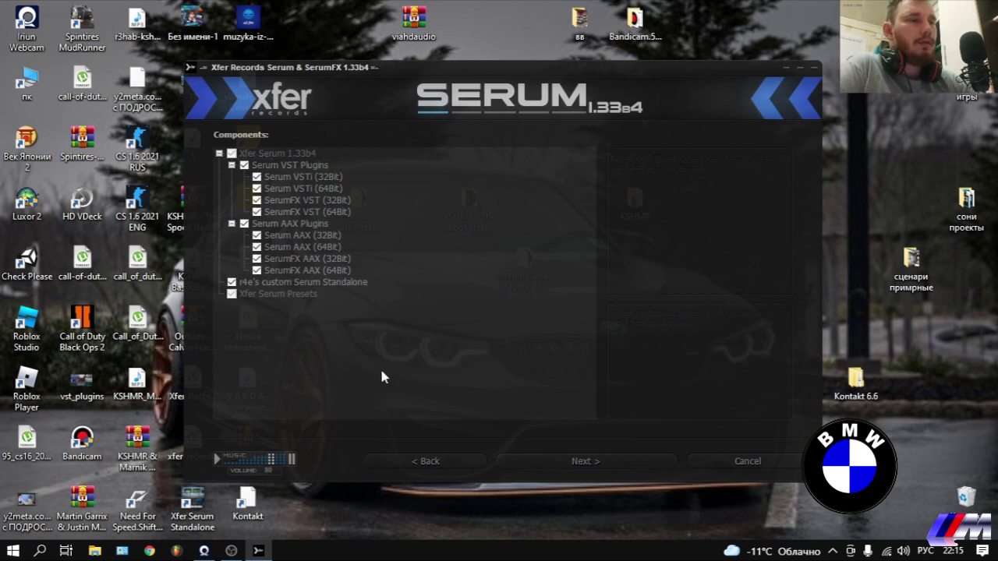
pyautogui.click(581, 462)
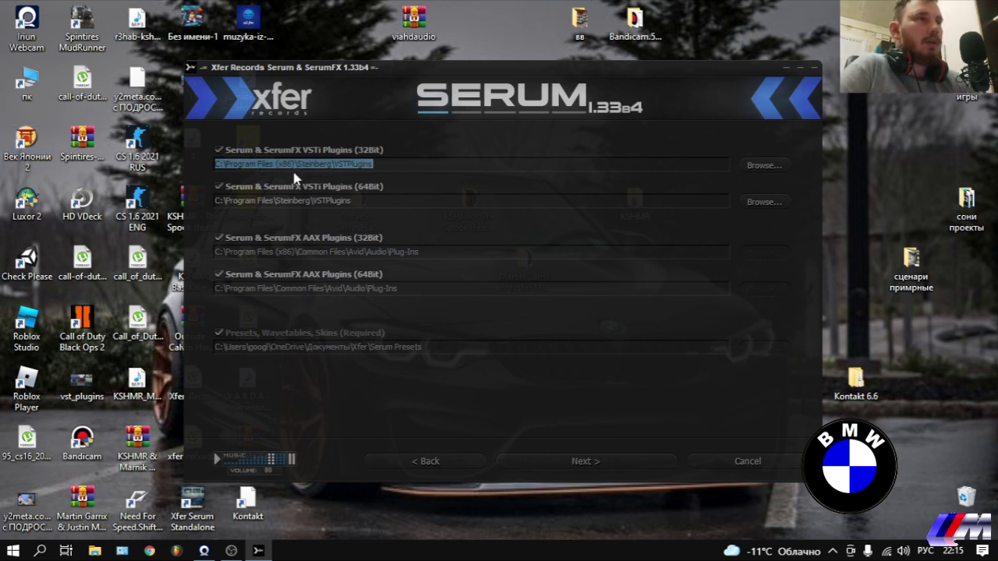
pyautogui.click(753, 165)
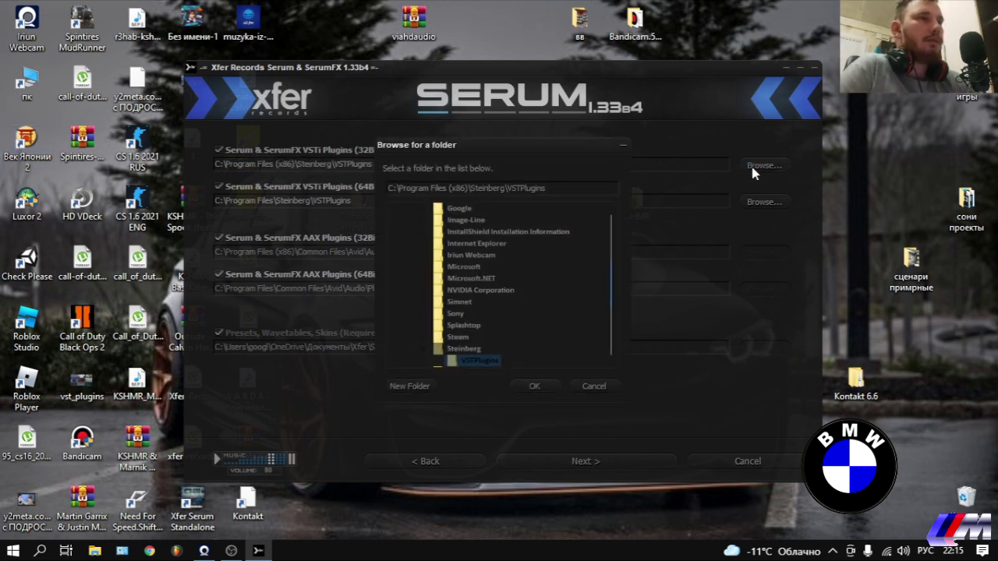
pyautogui.scroll(5, 477, 244)
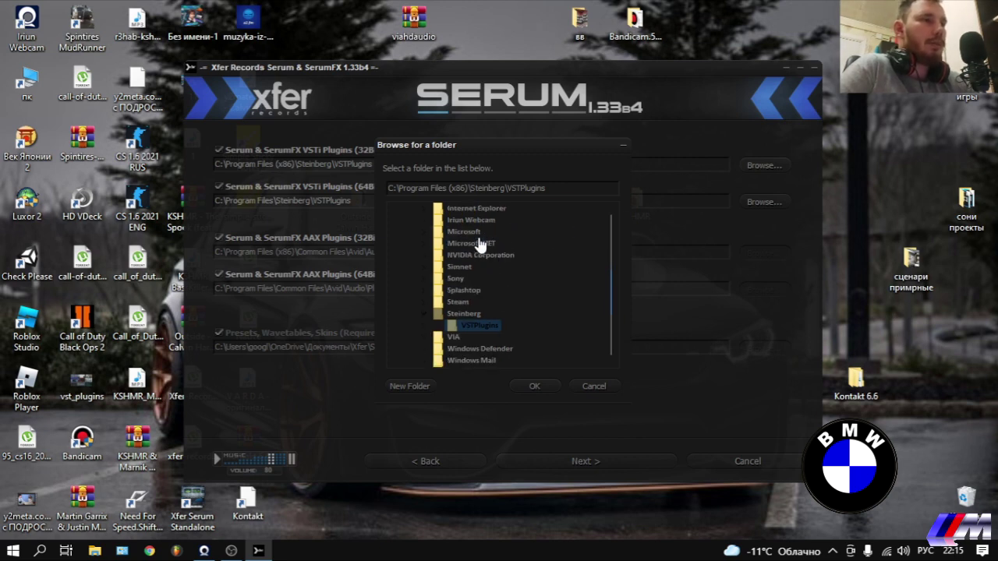
pyautogui.doubleClick(424, 209)
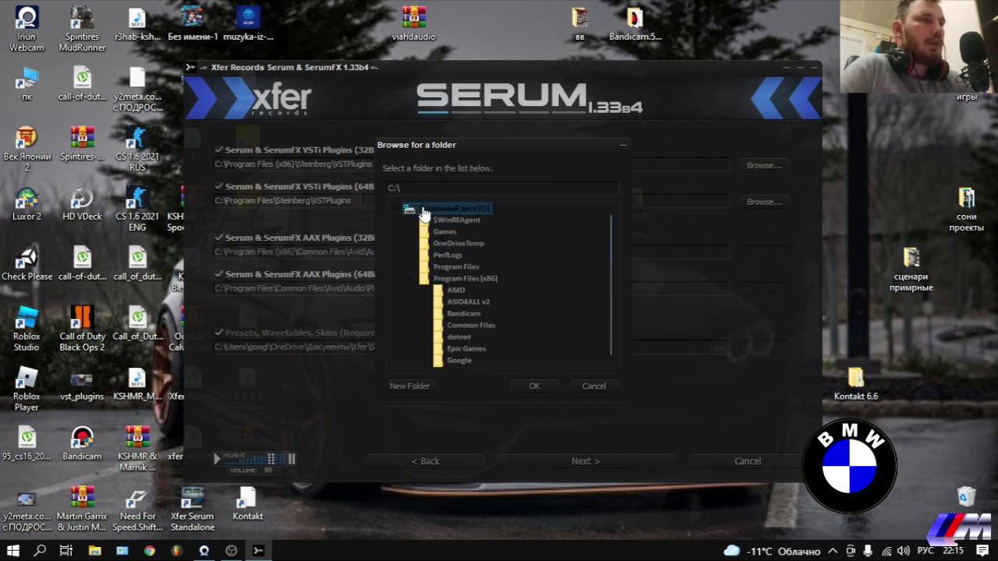
pyautogui.doubleClick(428, 222)
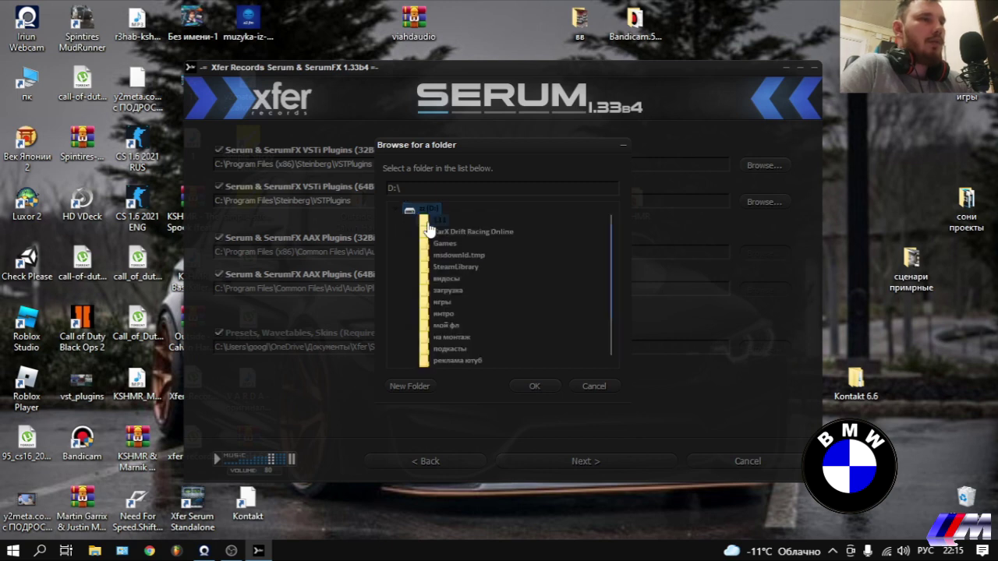
pyautogui.doubleClick(439, 326)
pyautogui.doubleClick(456, 313)
pyautogui.doubleClick(466, 337)
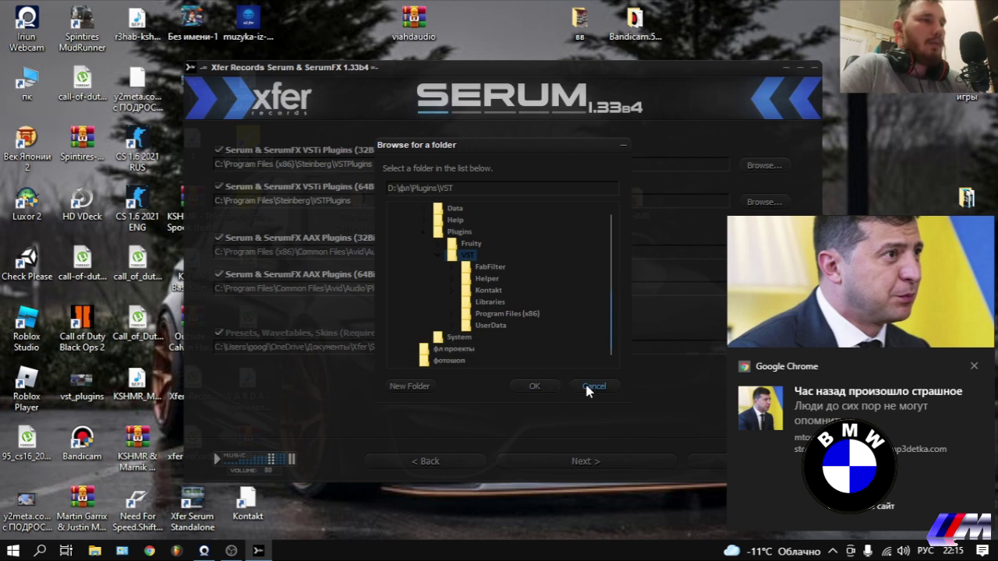
pyautogui.click(588, 385)
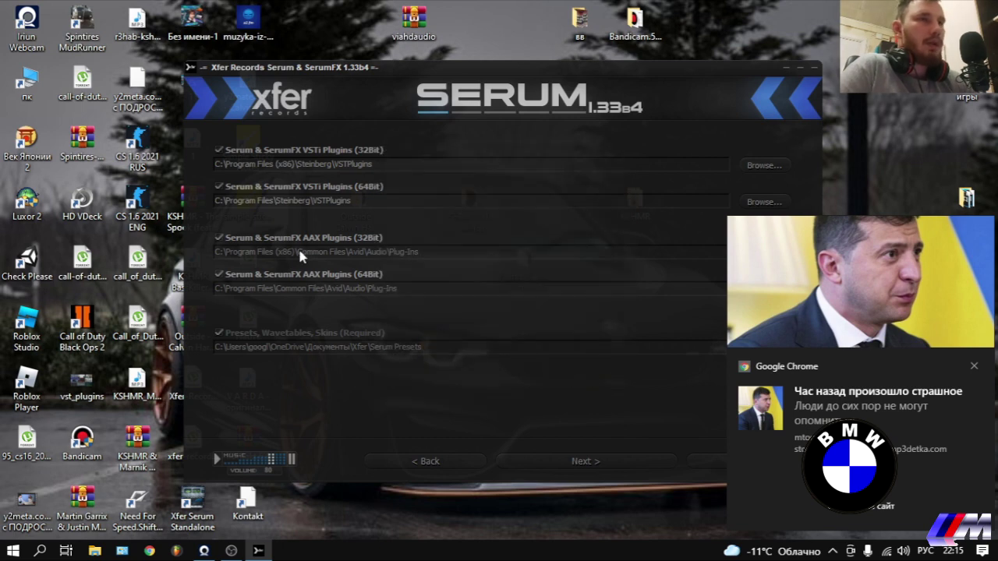
# Dismiss the Google Chrome news notification covering the installer
pyautogui.click(976, 368)
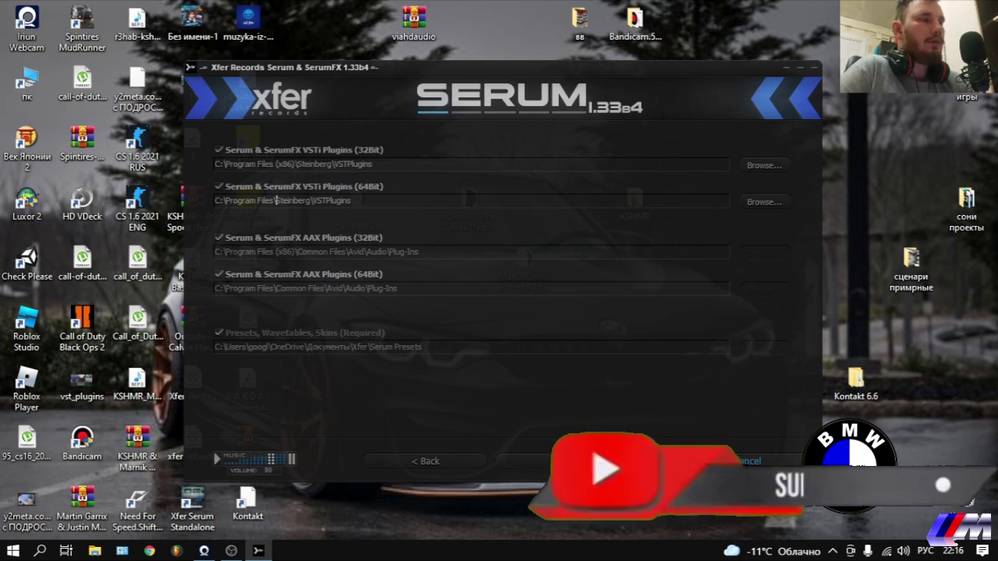
# Cancel the Serum installer and open the plugin manager in FL Studio
pyautogui.click(725, 462)
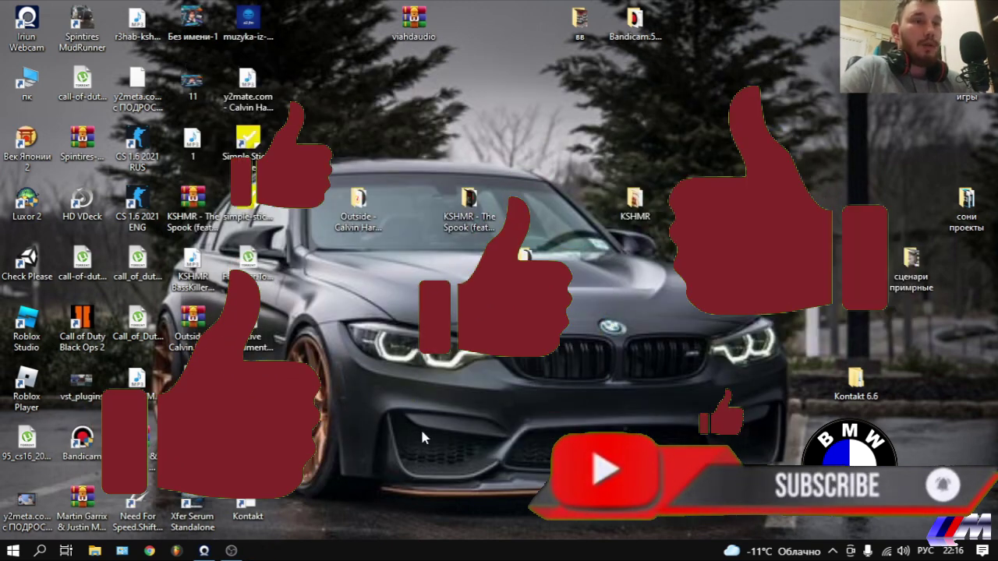
pyautogui.click(180, 552)
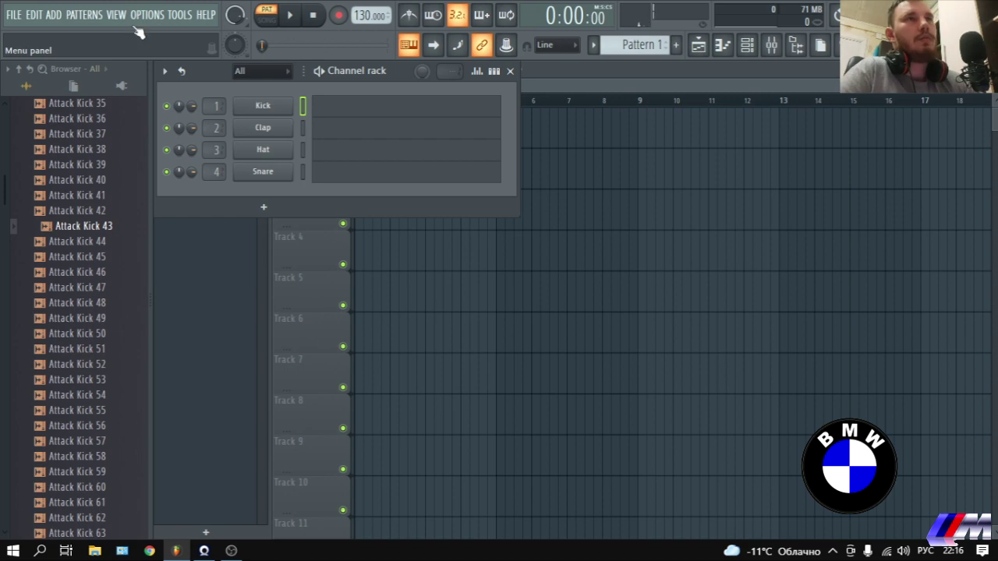
pyautogui.click(134, 15)
pyautogui.click(205, 105)
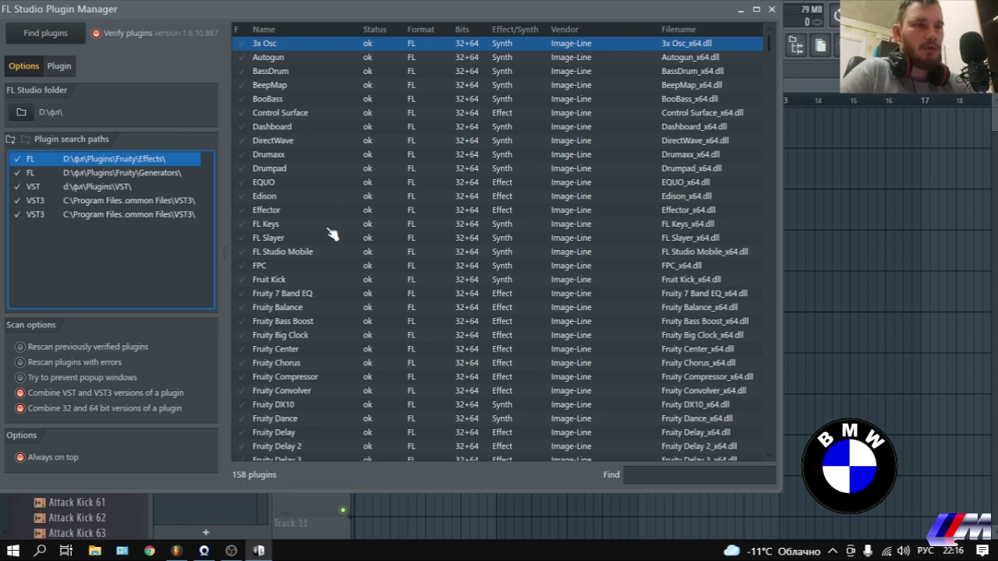
# Select the Serum entry in the plugin list and run a scan for installed plugins
pyautogui.scroll(-18, 331, 234)
pyautogui.scroll(-20, 331, 234)
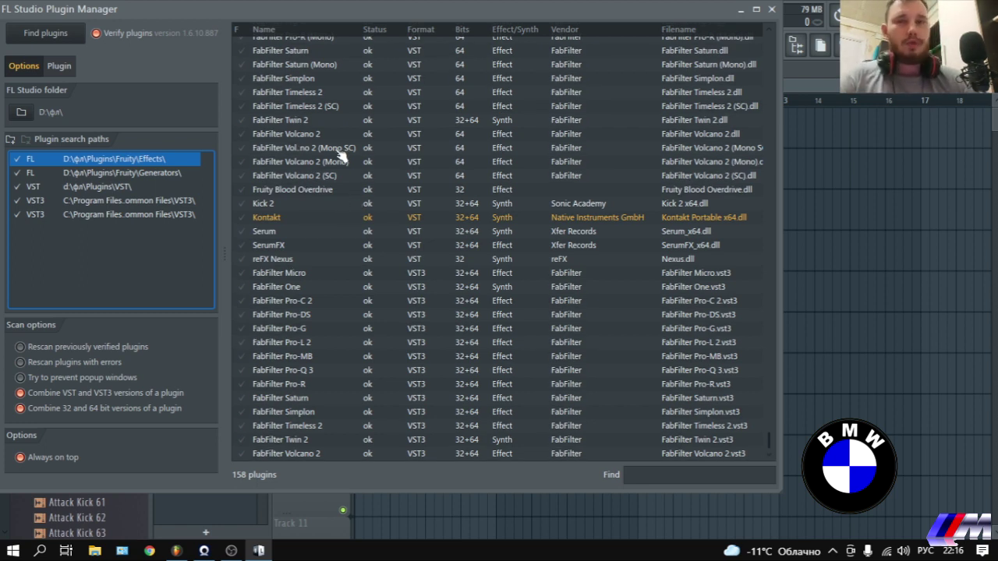
pyautogui.click(322, 234)
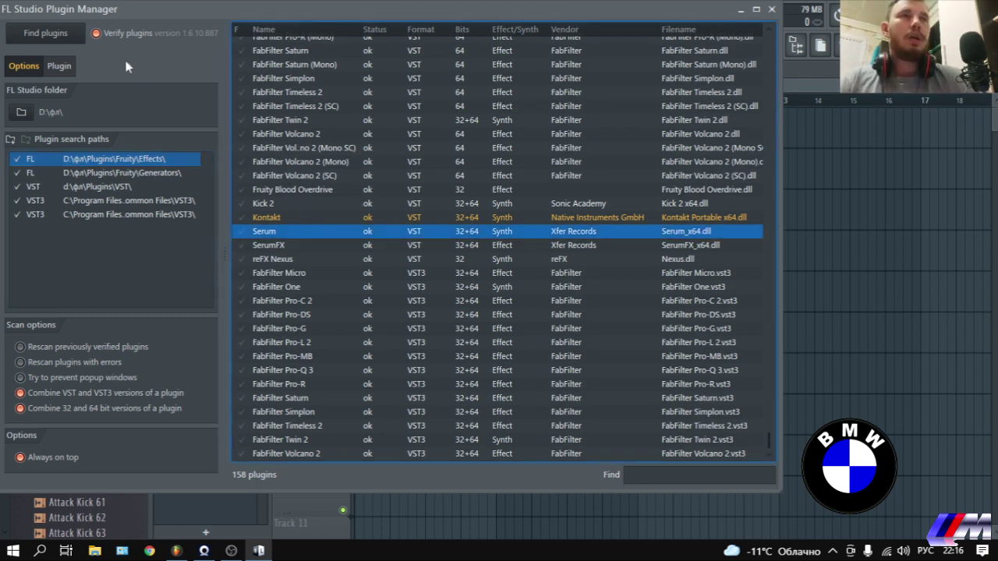
pyautogui.click(65, 35)
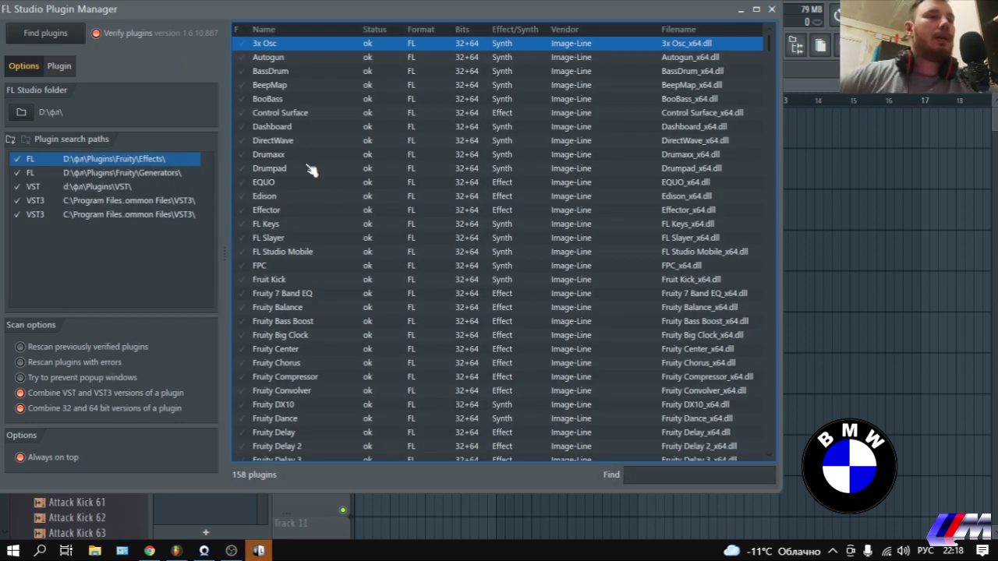
# Check the rescanned plugin list for the Serum and SerumFX entries from Xfer Records
pyautogui.scroll(-8, 318, 195)
pyautogui.scroll(-15, 328, 218)
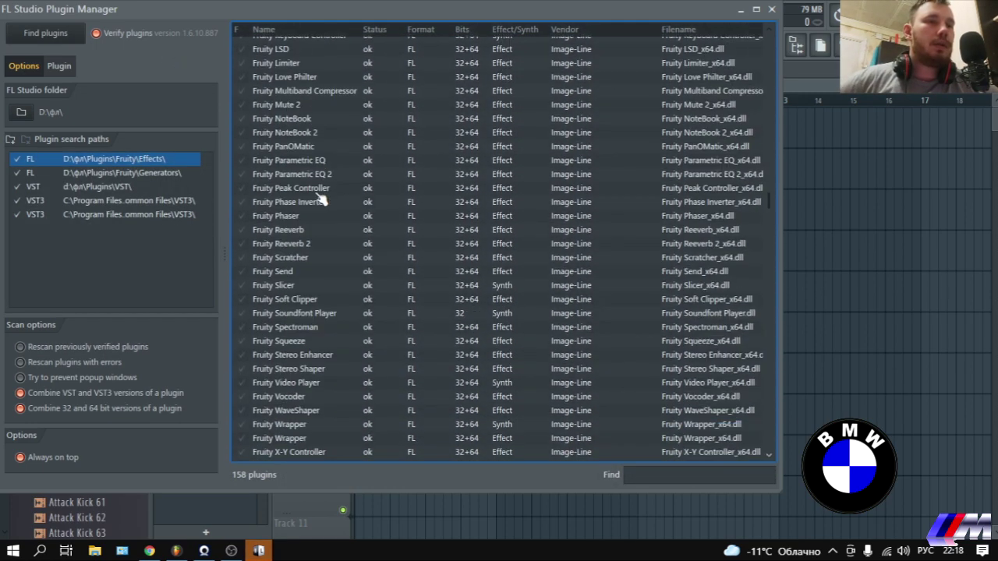
pyautogui.scroll(-20, 351, 257)
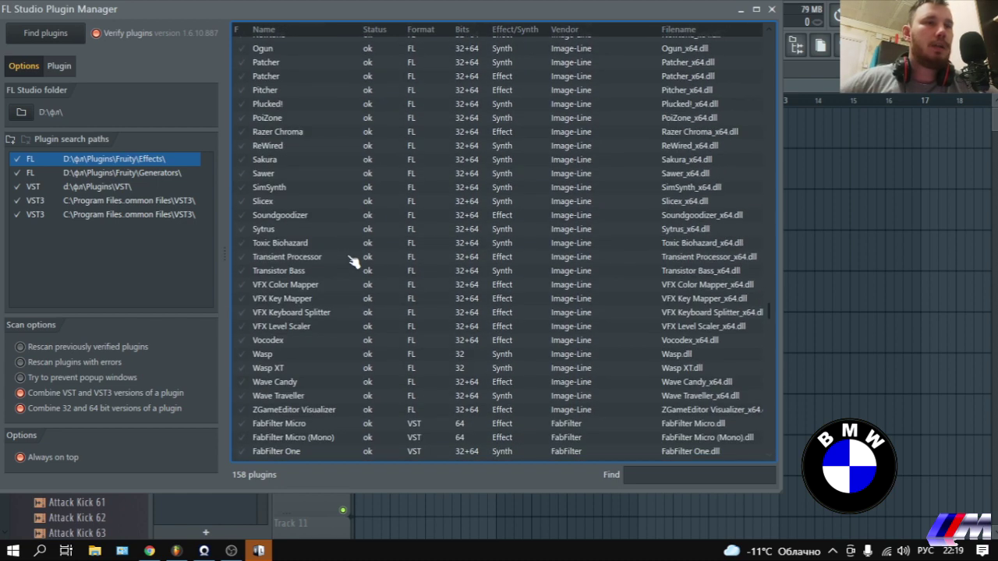
pyautogui.scroll(-1, 345, 257)
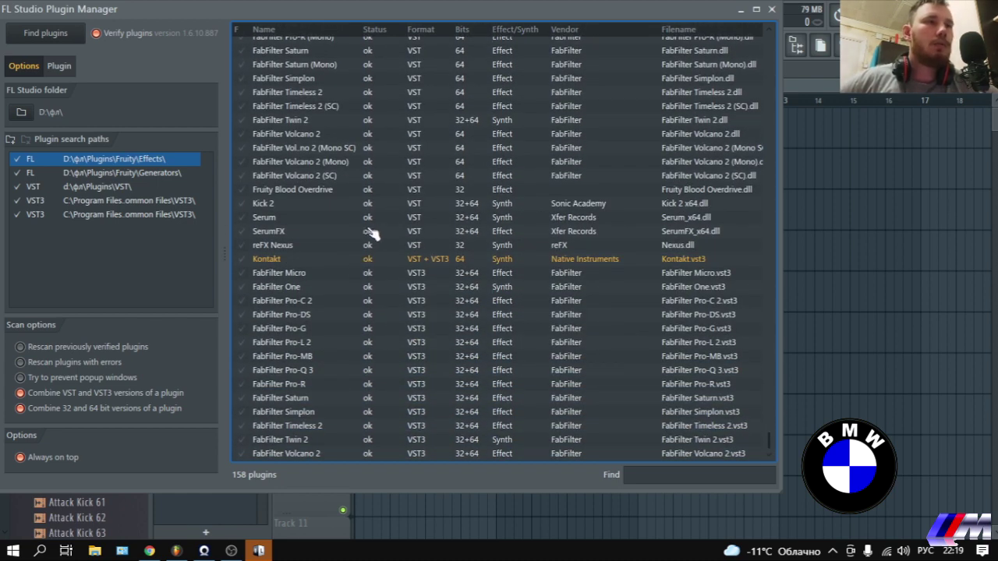
pyautogui.click(365, 222)
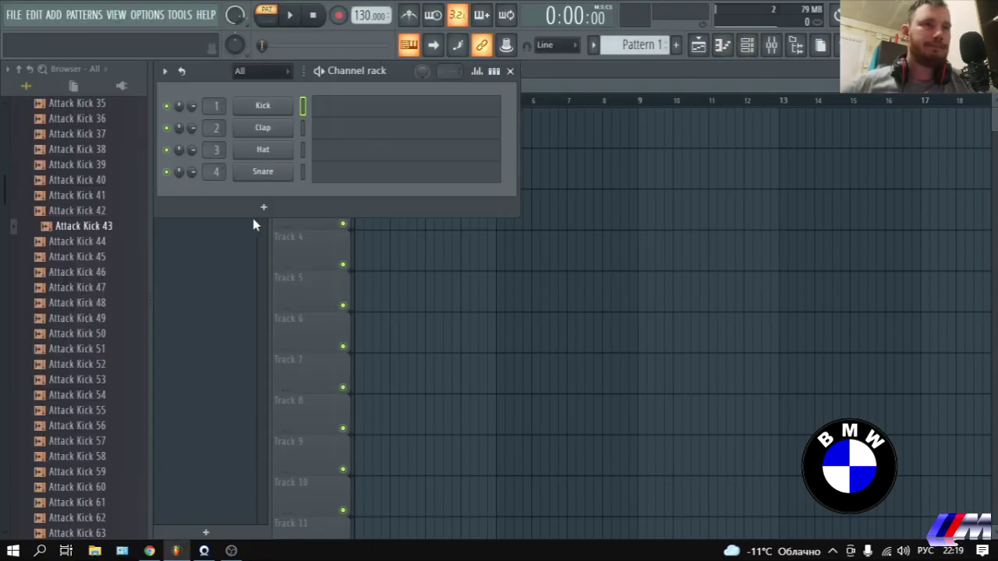
# Add the Serum generator to the channel rack from the full plugin list and move its window higher up
pyautogui.click(264, 211)
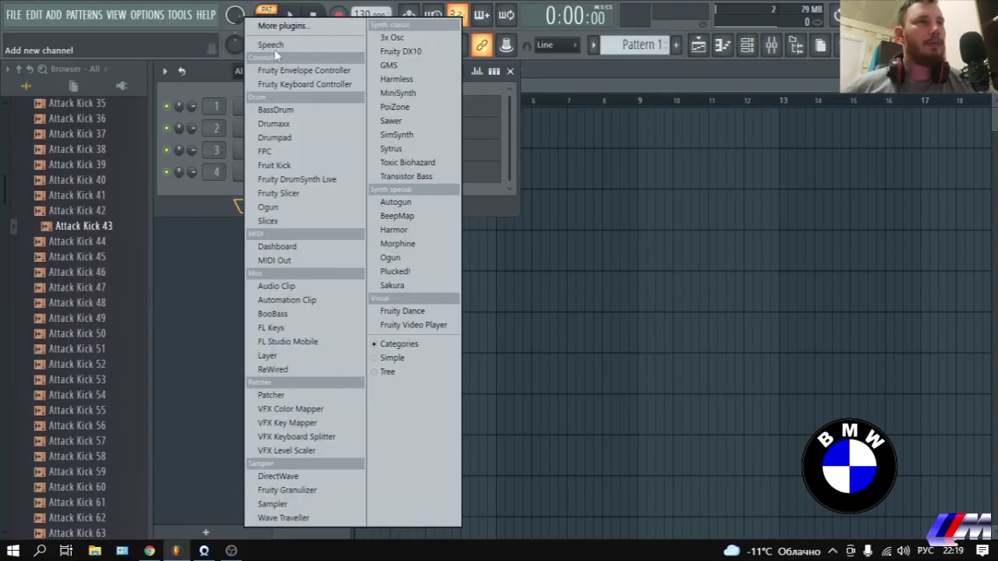
pyautogui.click(289, 27)
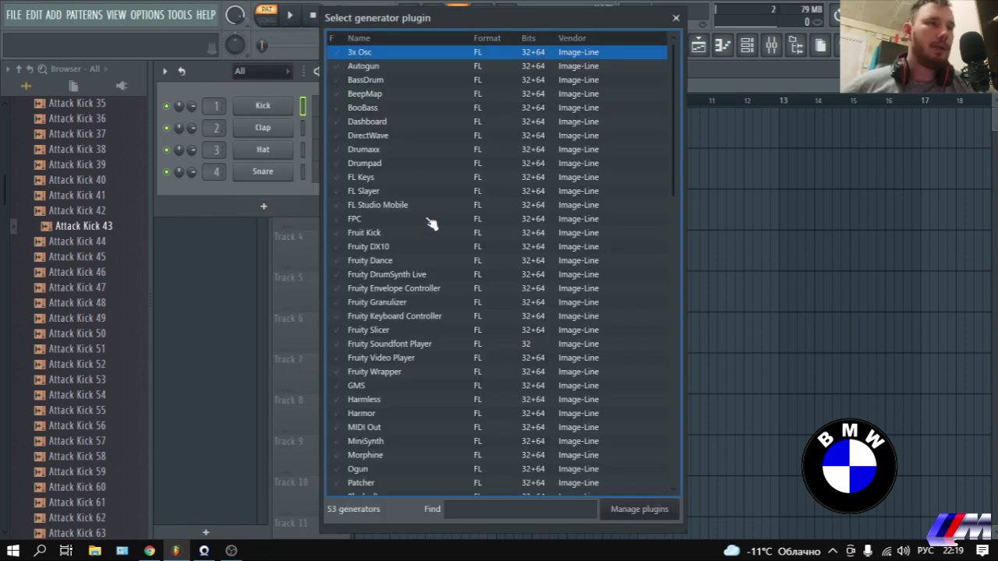
pyautogui.scroll(-7, 429, 233)
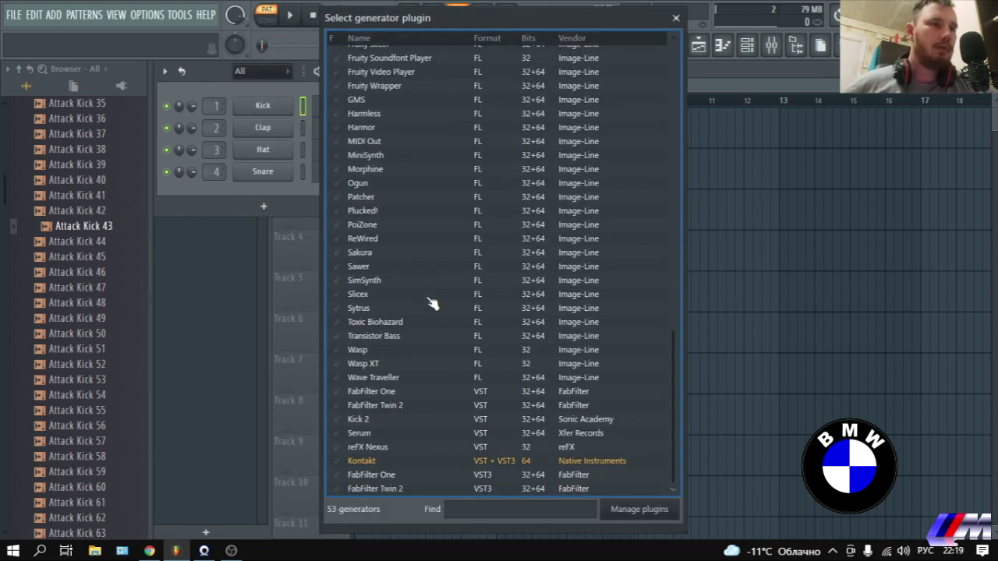
pyautogui.doubleClick(384, 433)
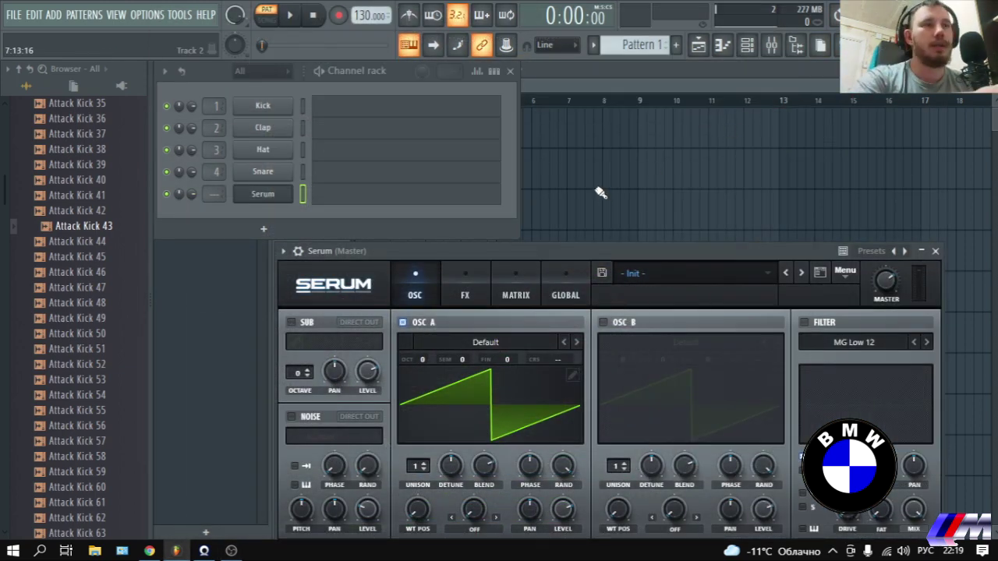
pyautogui.moveTo(588, 260); pyautogui.dragTo(521, 100)
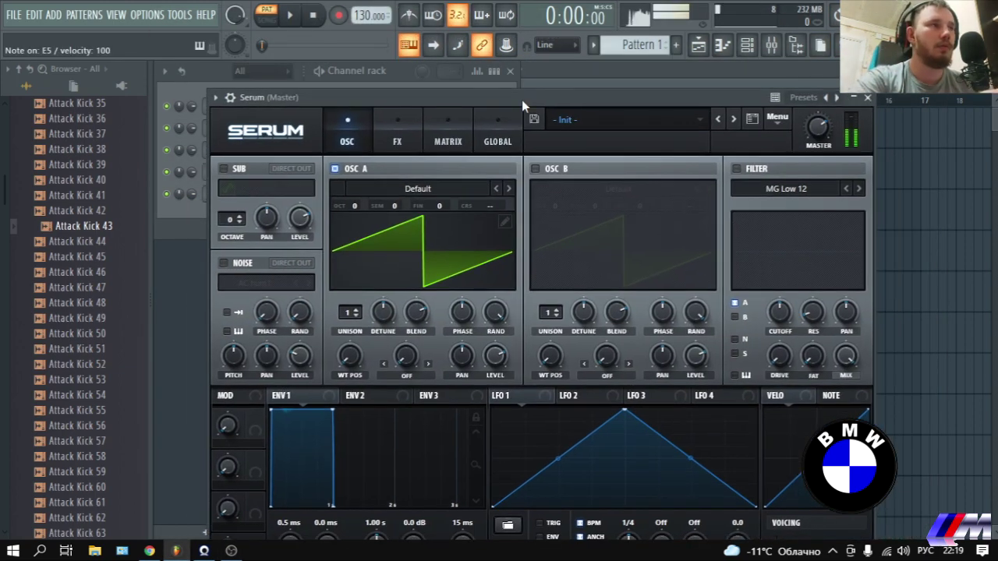
# Close the Serum window and exit FL Studio without saving changes to untitled.flp
pyautogui.click(867, 97)
pyautogui.click(988, 7)
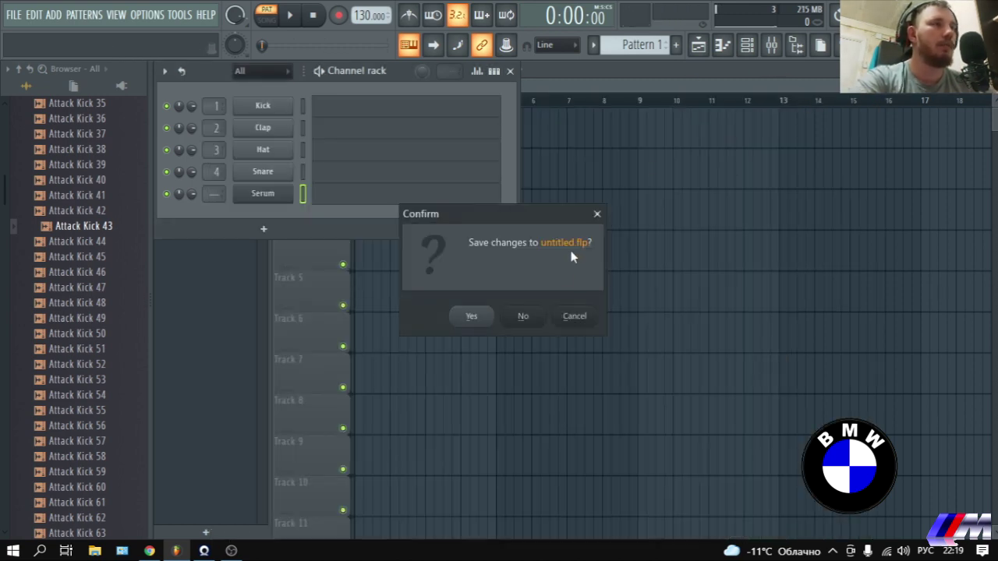
pyautogui.click(524, 323)
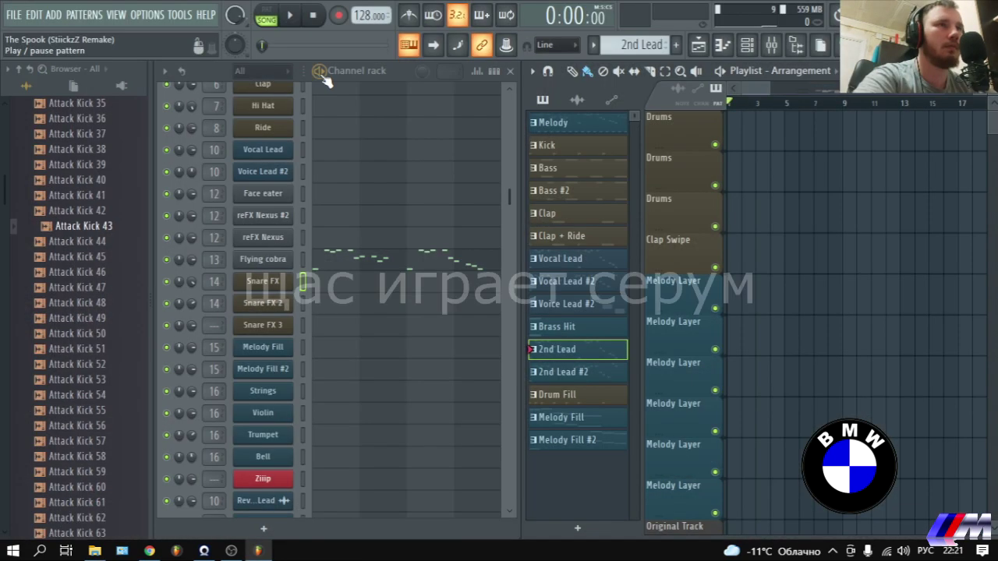
# Listen to the 2nd Lead #2, Drum Fill, Melody Fill and Melody Fill #2 patterns in The Spook remake
pyautogui.click(571, 374)
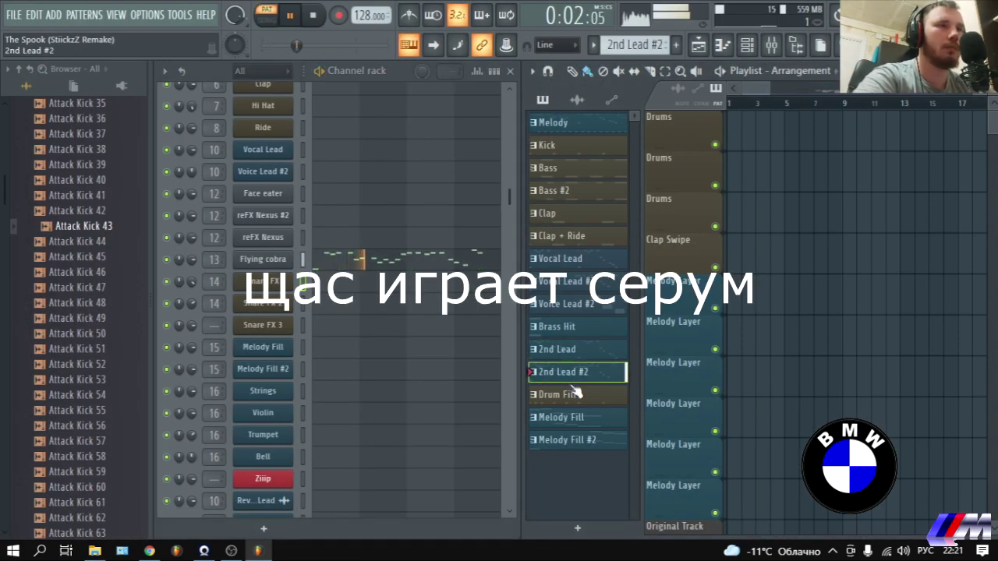
pyautogui.click(573, 395)
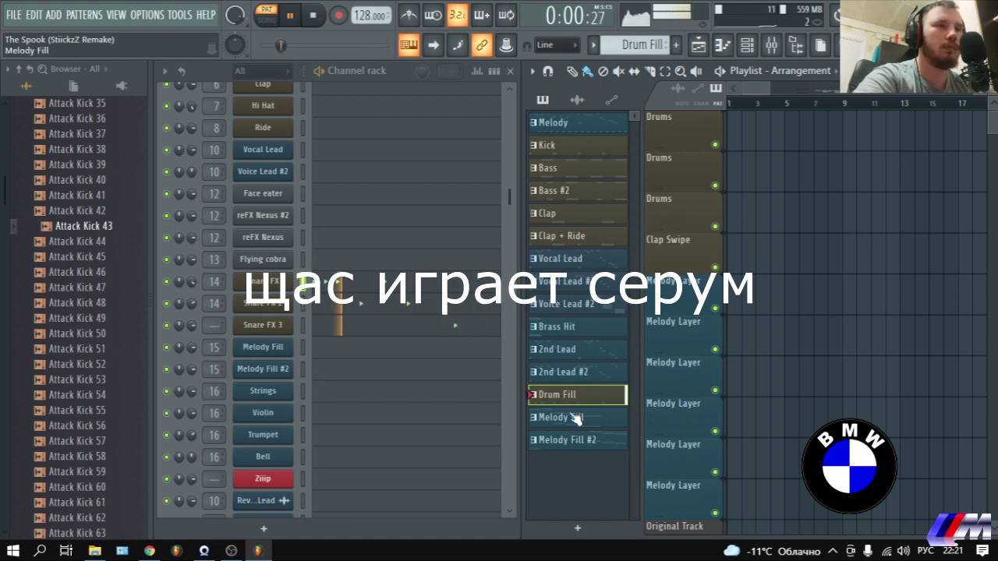
pyautogui.click(575, 417)
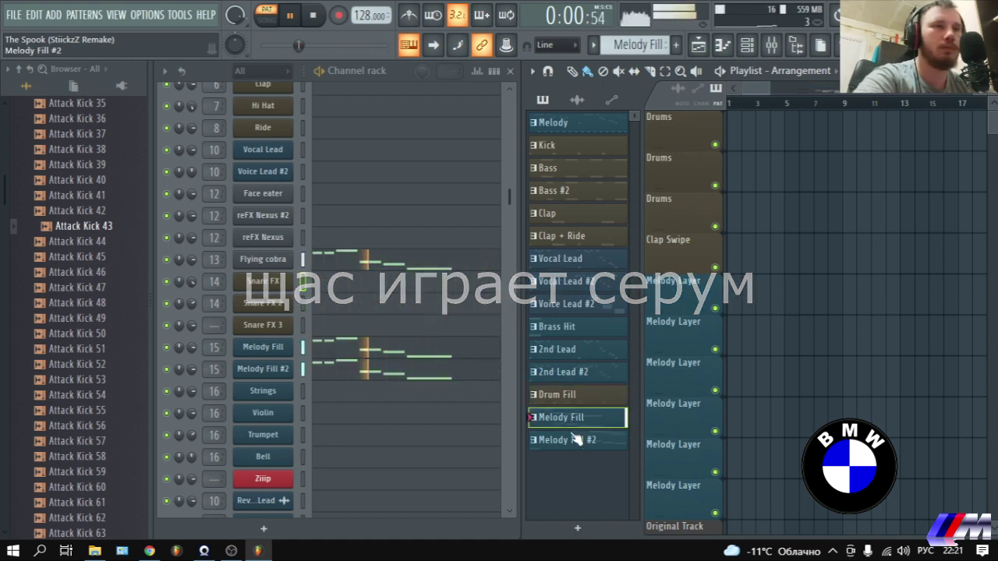
pyautogui.click(575, 440)
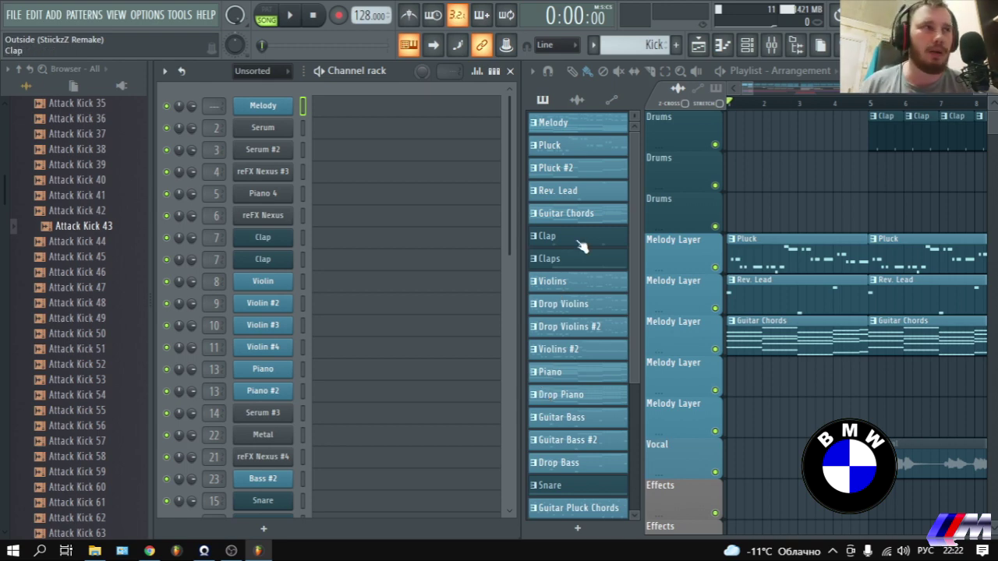
# Play the Melody pattern of the Outside remake with the Serum #4 channel soloed, and restore all muted channels
pyautogui.click(550, 122)
pyautogui.scroll(-5, 444, 281)
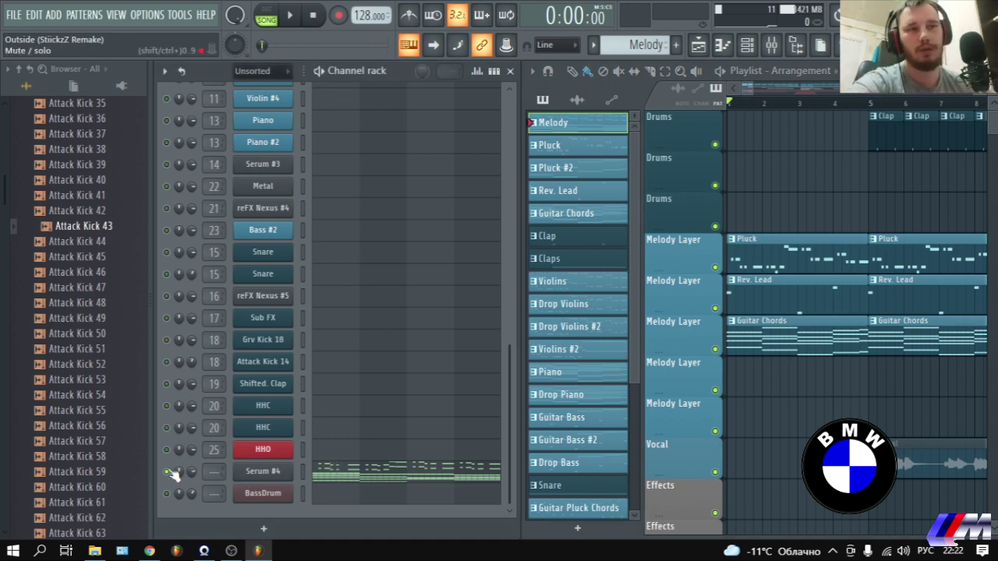
pyautogui.click(320, 71)
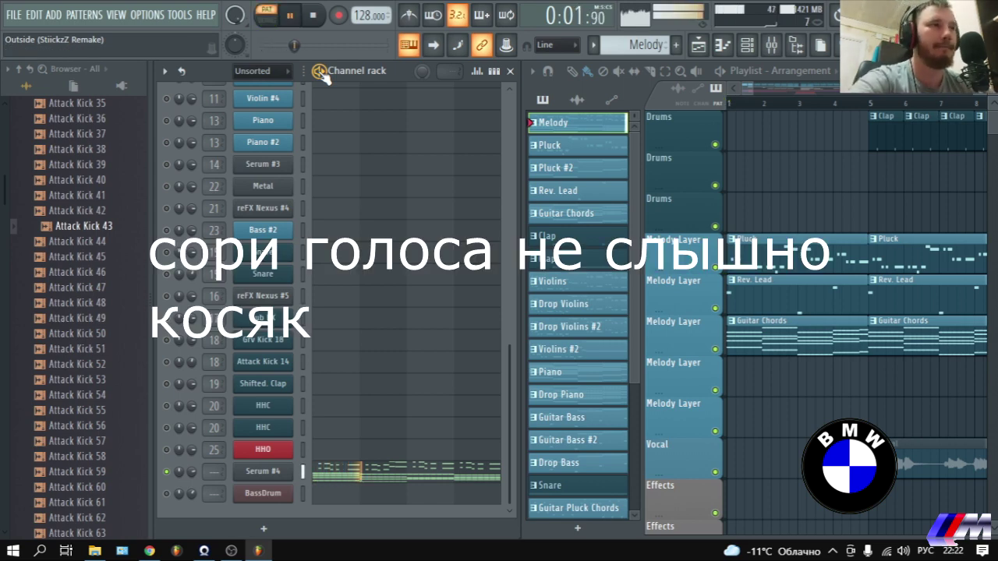
pyautogui.rightClick(168, 472)
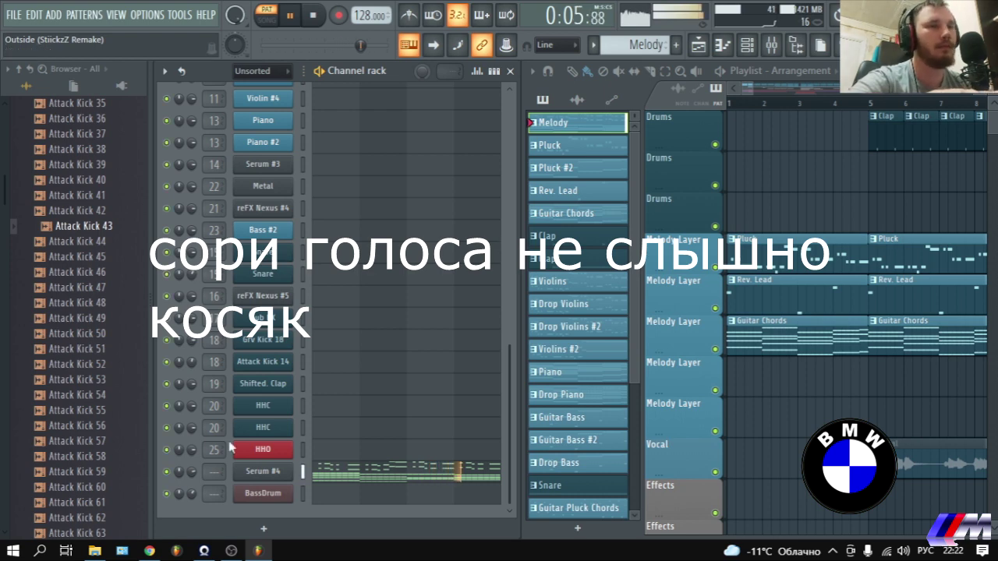
# Listen to the Pluck and Pluck #2 patterns while checking the Serum channels in the channel rack
pyautogui.click(552, 145)
pyautogui.scroll(2, 428, 247)
pyautogui.scroll(4, 428, 246)
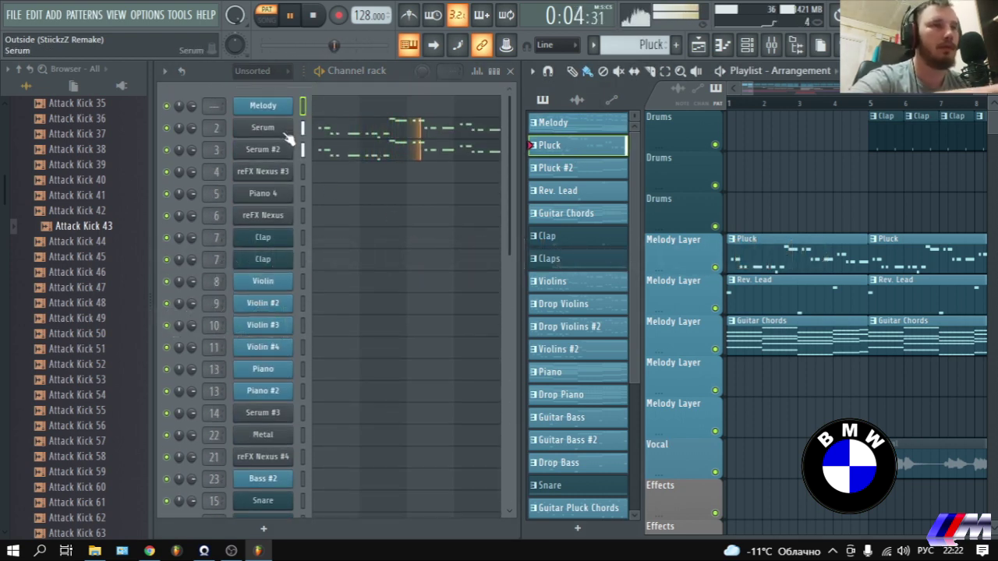
pyautogui.click(541, 172)
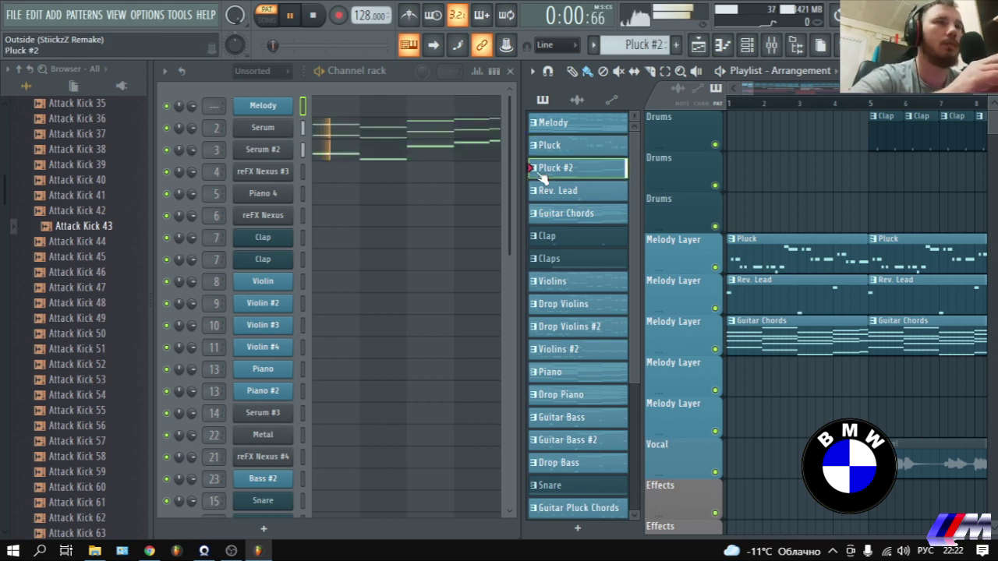
# Listen to the Rev. Lead, Guitar Chords, Clap and Claps patterns in turn
pyautogui.click(580, 194)
pyautogui.click(578, 216)
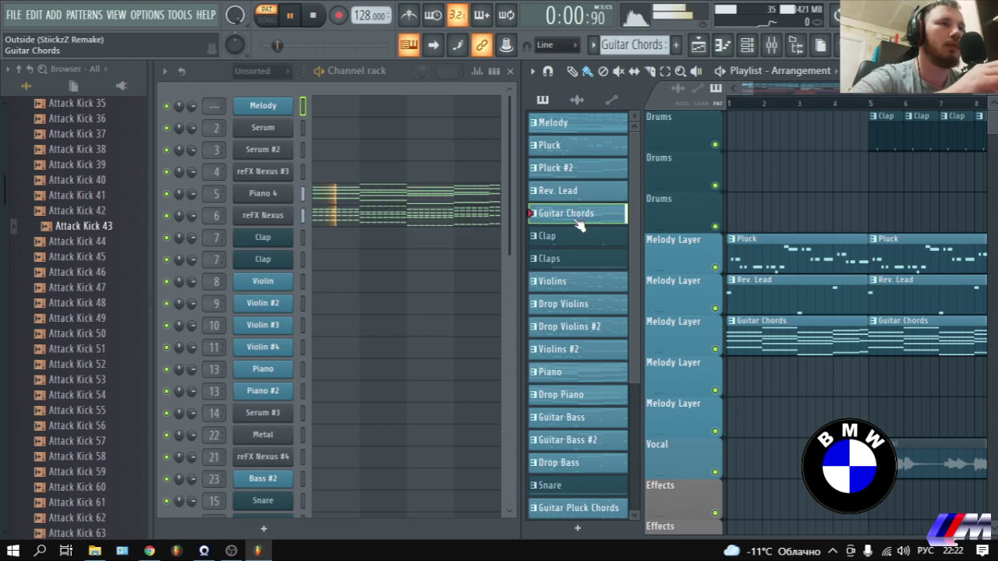
pyautogui.click(569, 238)
pyautogui.click(574, 262)
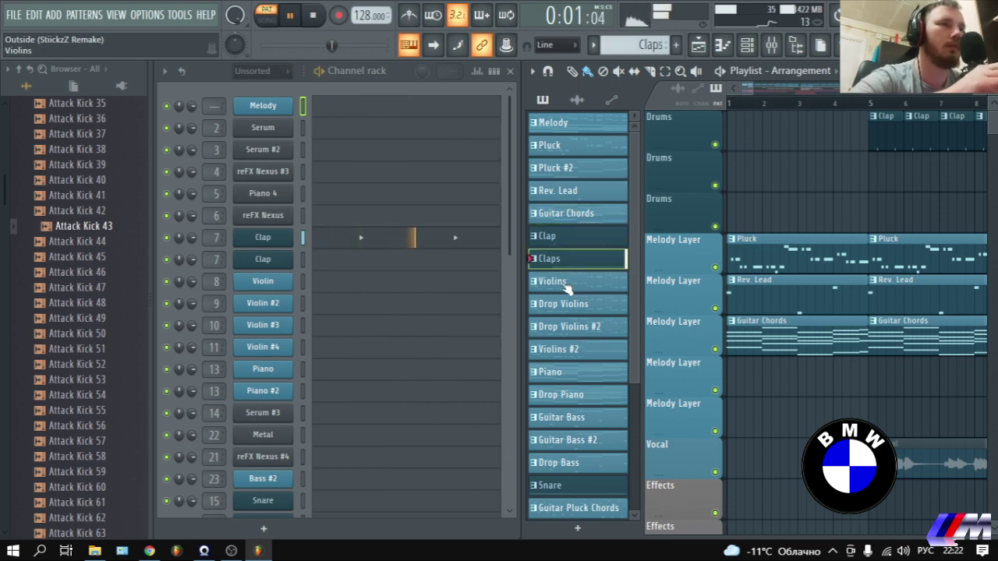
# Play the Drop Violins and Violins patterns and examine which channels the Violins pattern uses
pyautogui.click(572, 304)
pyautogui.click(571, 282)
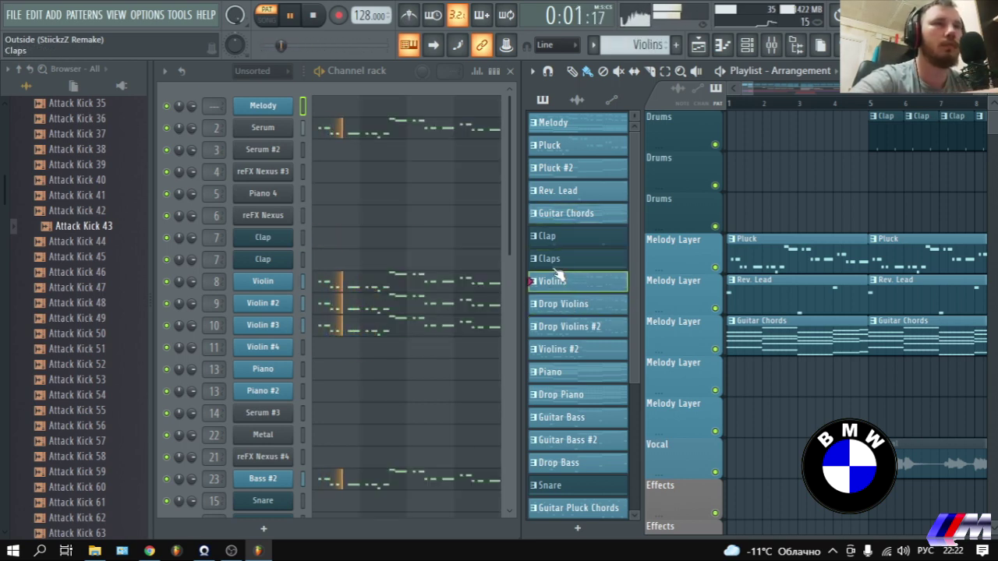
pyautogui.scroll(-3, 402, 230)
pyautogui.scroll(3, 402, 252)
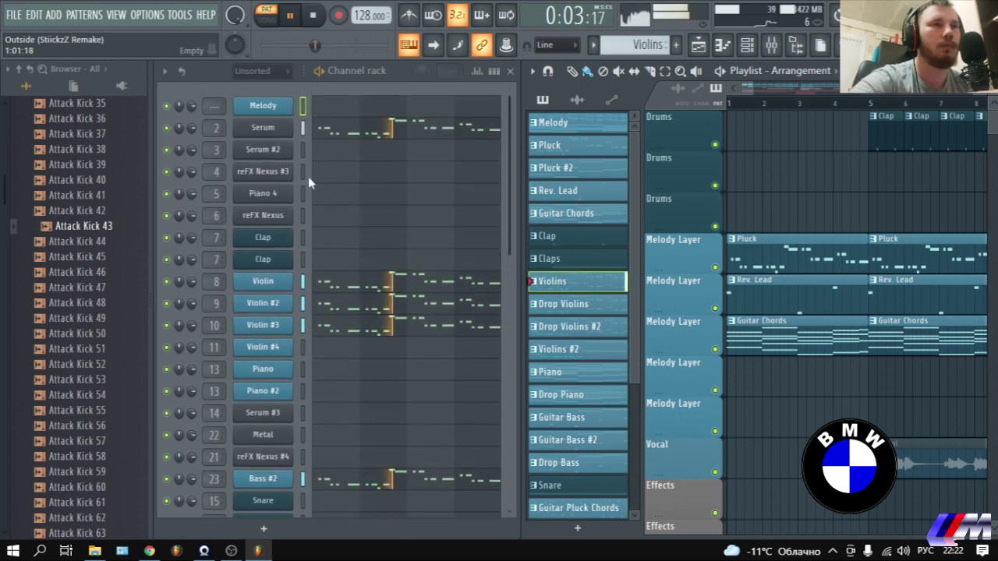
pyautogui.scroll(-2, 328, 319)
pyautogui.scroll(-1, 318, 354)
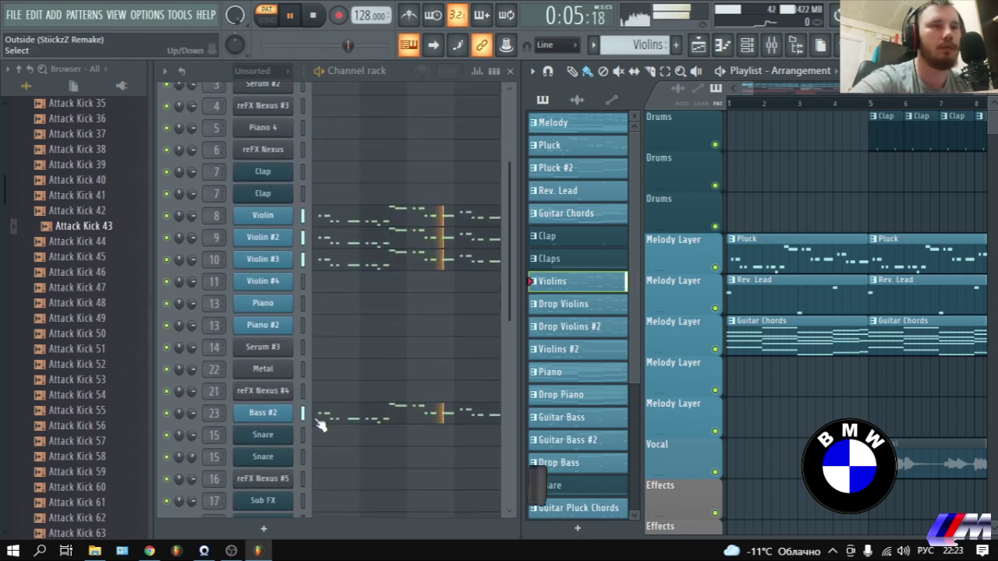
# Listen to the Drop Violins, Drop Violins #2, Violins #2, Piano, Drop Piano and Guitar Bass patterns and examine their channels
pyautogui.click(566, 306)
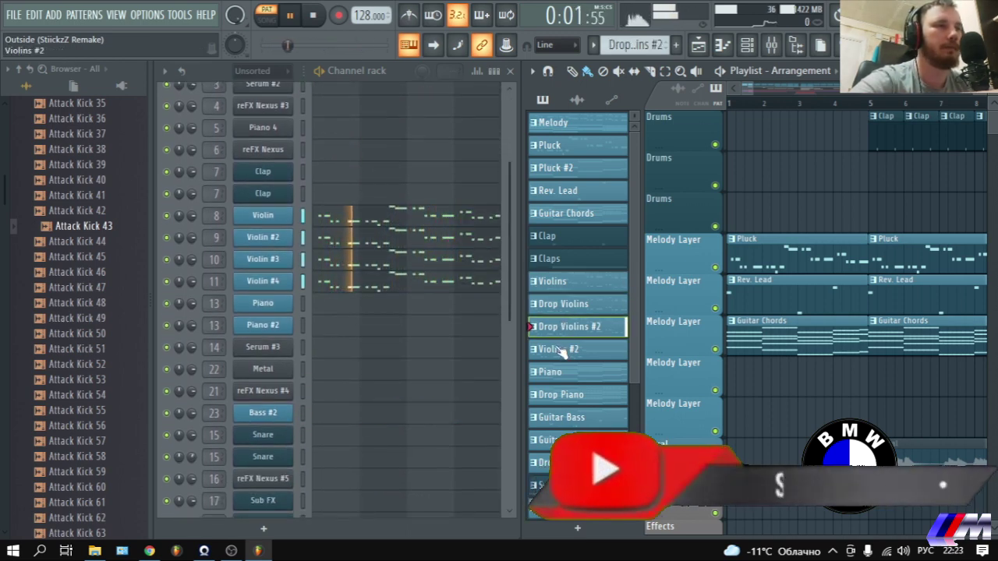
pyautogui.click(560, 349)
pyautogui.click(547, 371)
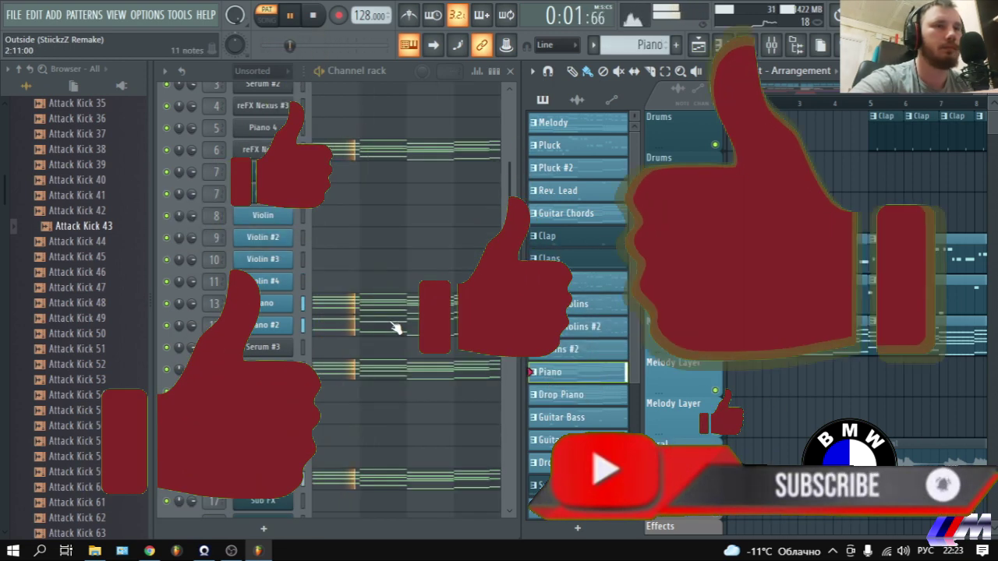
pyautogui.scroll(-6, 396, 328)
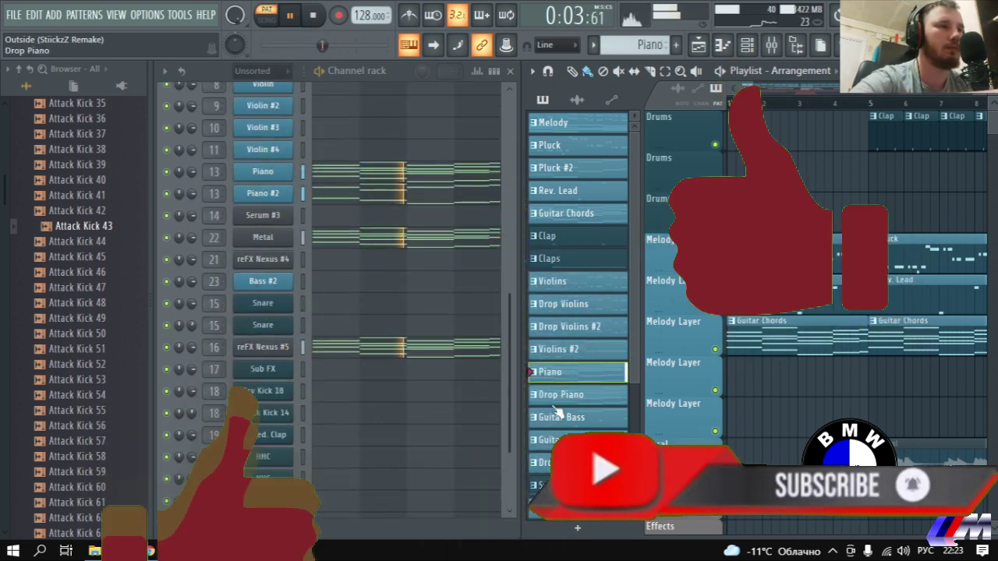
pyautogui.click(558, 394)
pyautogui.click(560, 417)
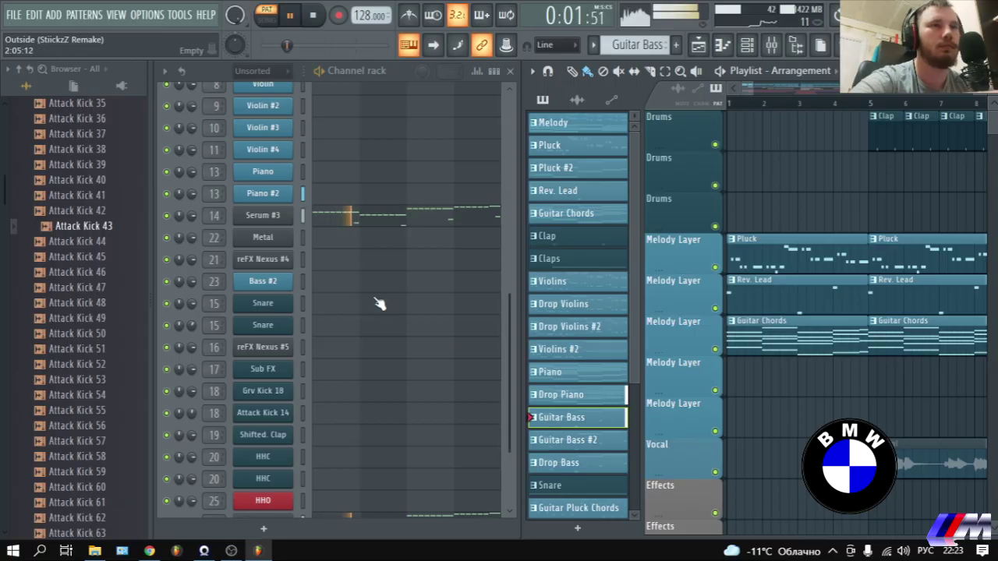
# Open the Serum #4 channel used by the Guitar Bass pattern, examine its preset and oscillator settings, and close the plugin window
pyautogui.scroll(-2, 379, 304)
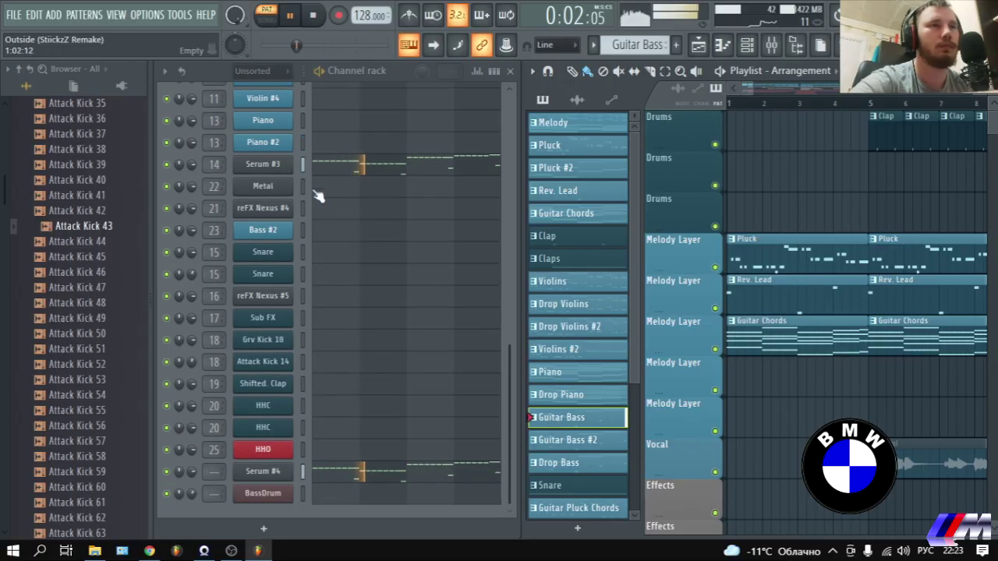
pyautogui.click(290, 472)
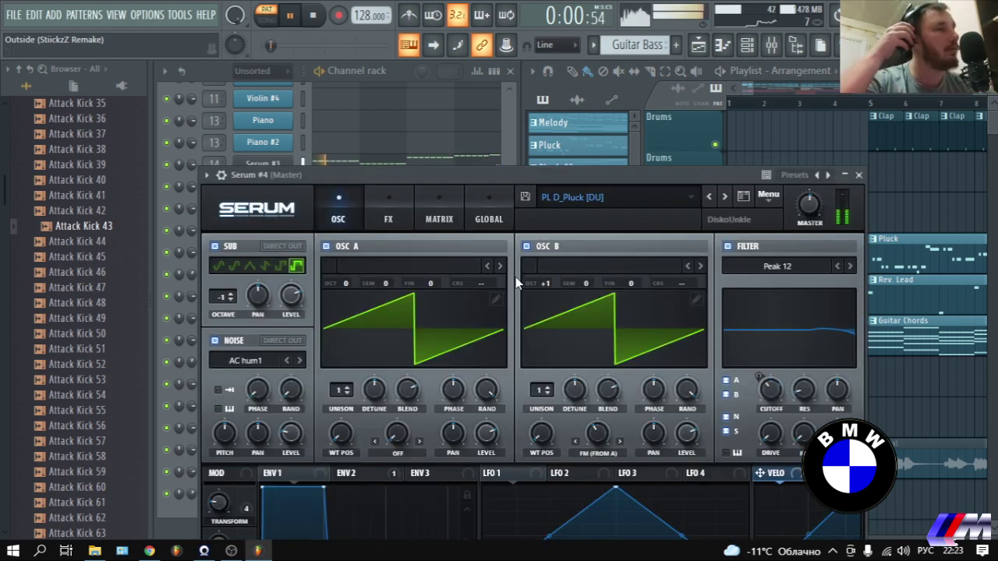
pyautogui.moveTo(616, 182); pyautogui.dragTo(608, 77)
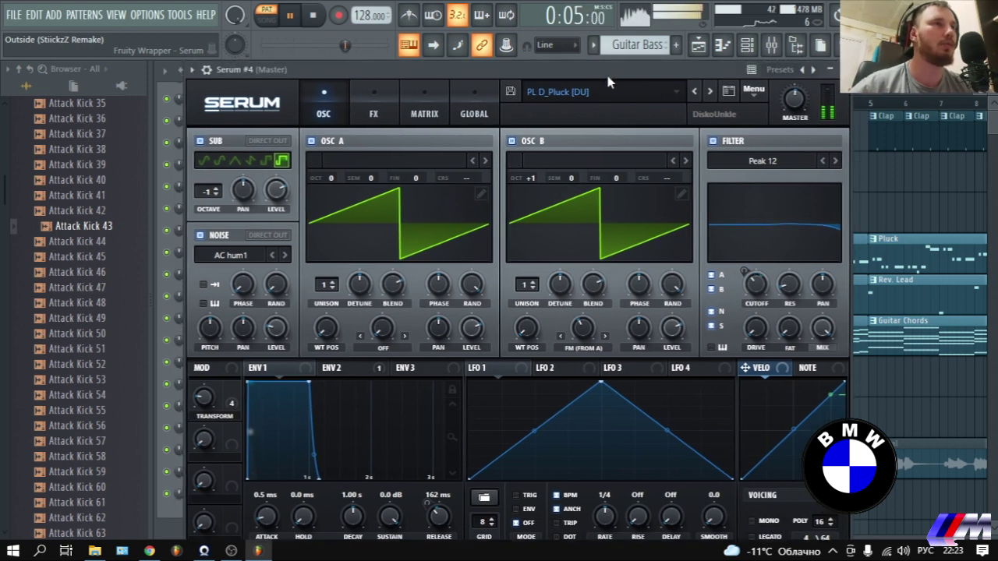
pyautogui.click(831, 69)
# Play the Guitar Bass #2 pattern and inspect the Serum #3 channel's preset and oscillators, closing the plugin window when done
pyautogui.click(594, 441)
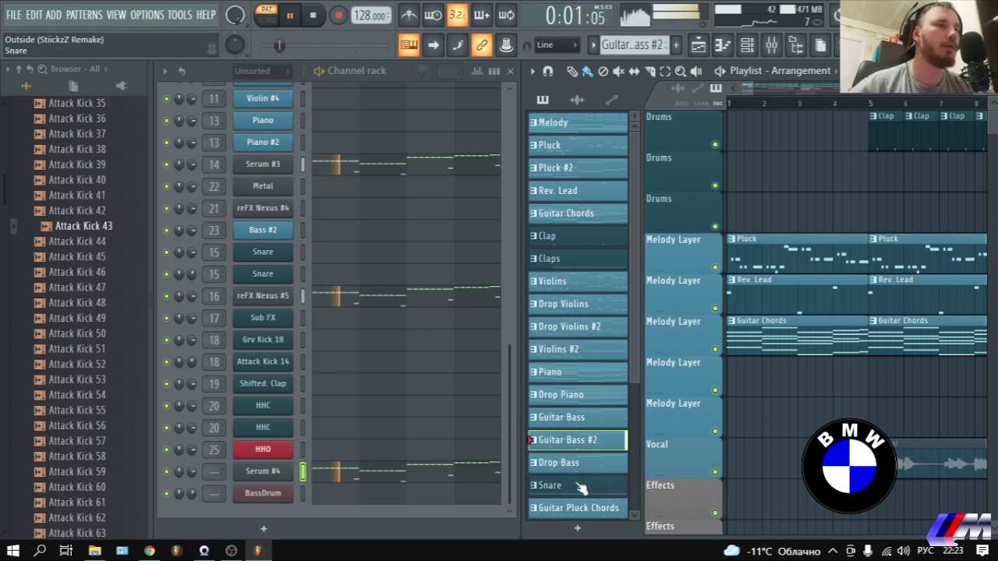
pyautogui.click(263, 166)
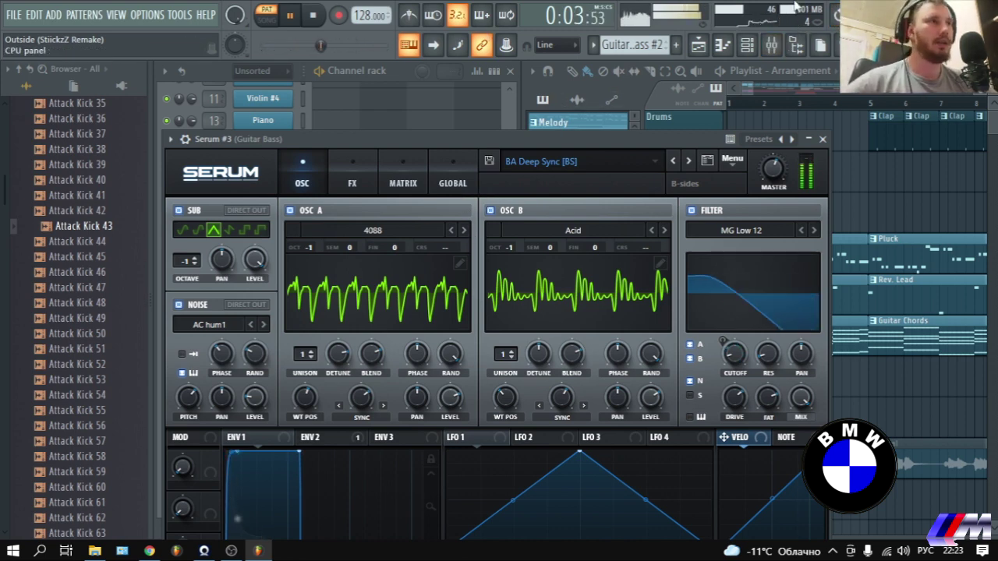
pyautogui.click(823, 139)
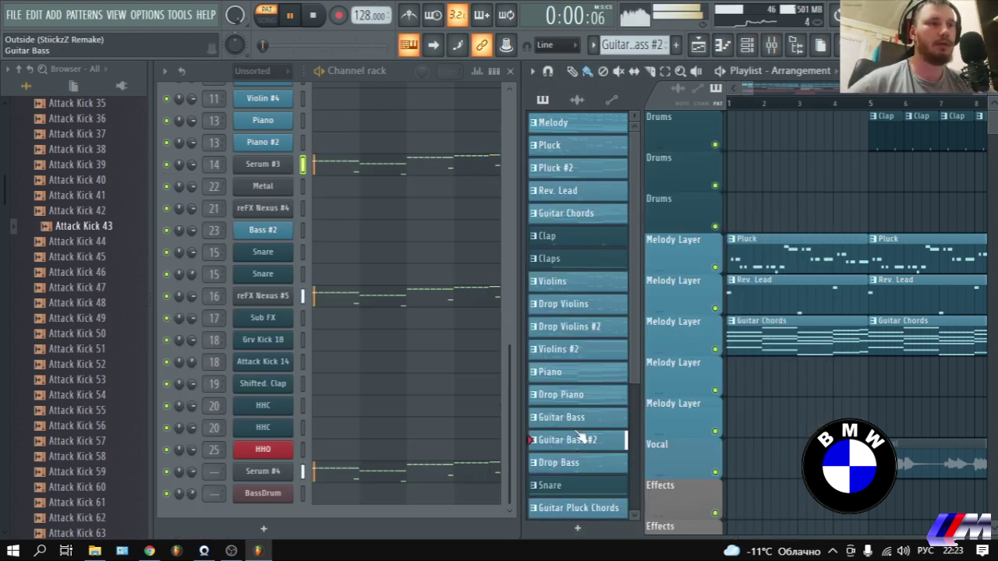
# Listen to the Drop Bass, Snare and Guitar Pluck Chords patterns, check which channels they use, and stop playback
pyautogui.click(580, 464)
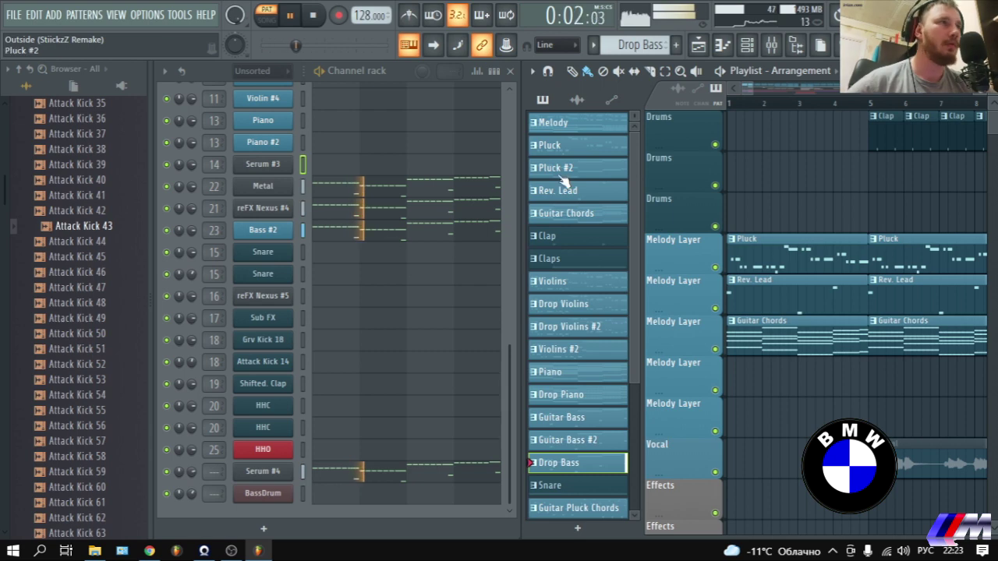
pyautogui.click(592, 484)
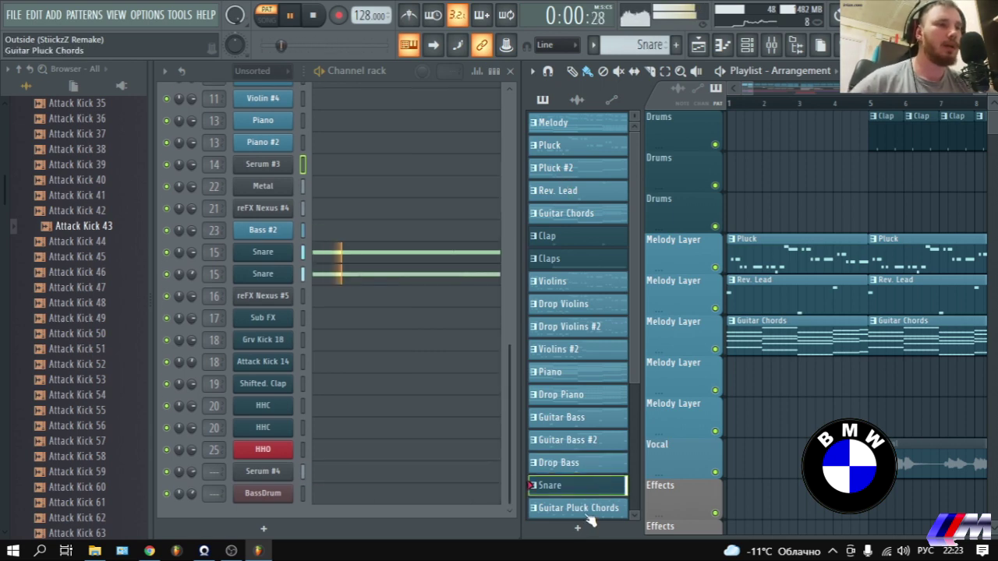
pyautogui.click(579, 508)
pyautogui.scroll(5, 382, 226)
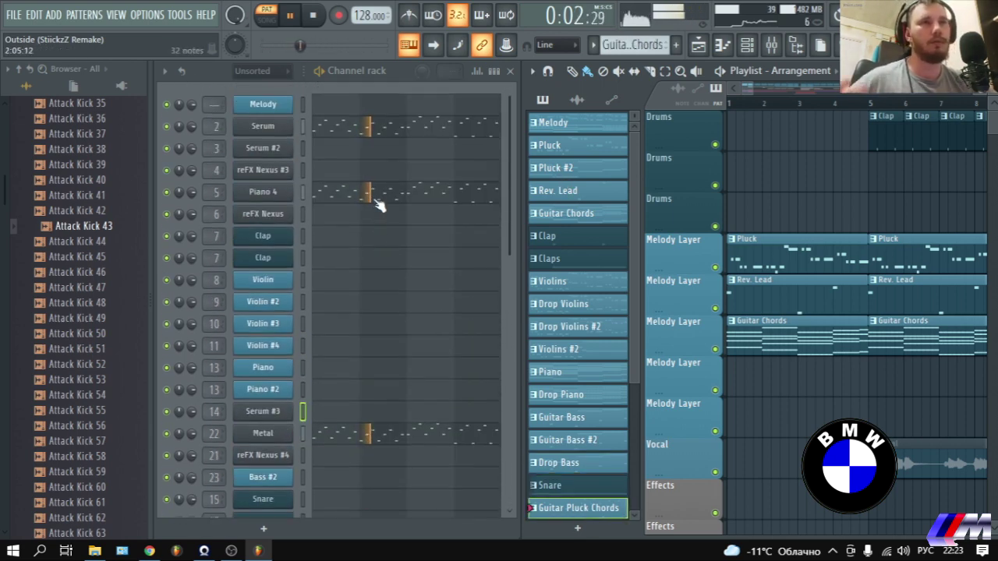
pyautogui.click(322, 71)
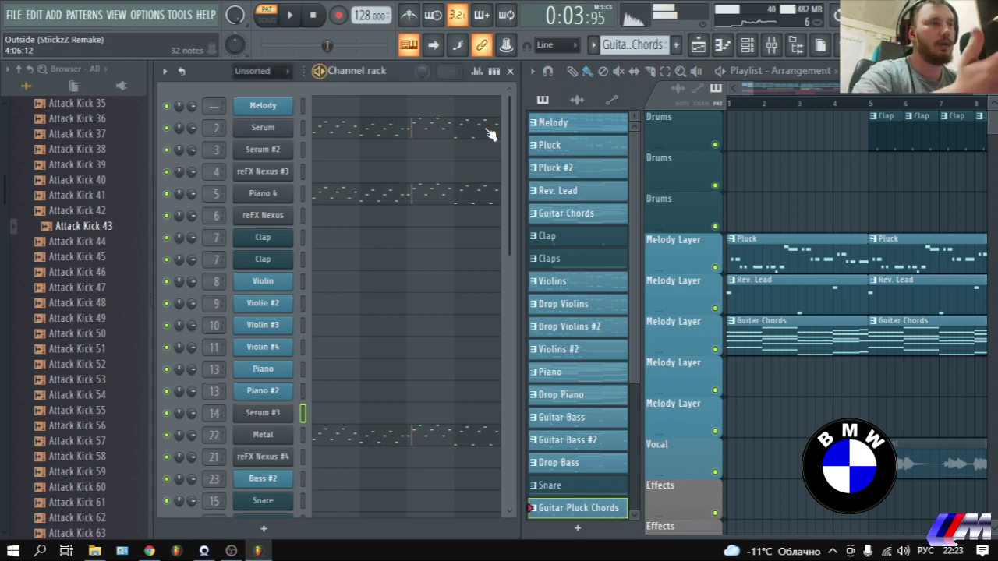
# Enlarge the playlist, play the song arrangement from bar 27 into the drop, stop it, and bring back the channel rack
pyautogui.press('Return')
pyautogui.hscroll(10, 520, 88)
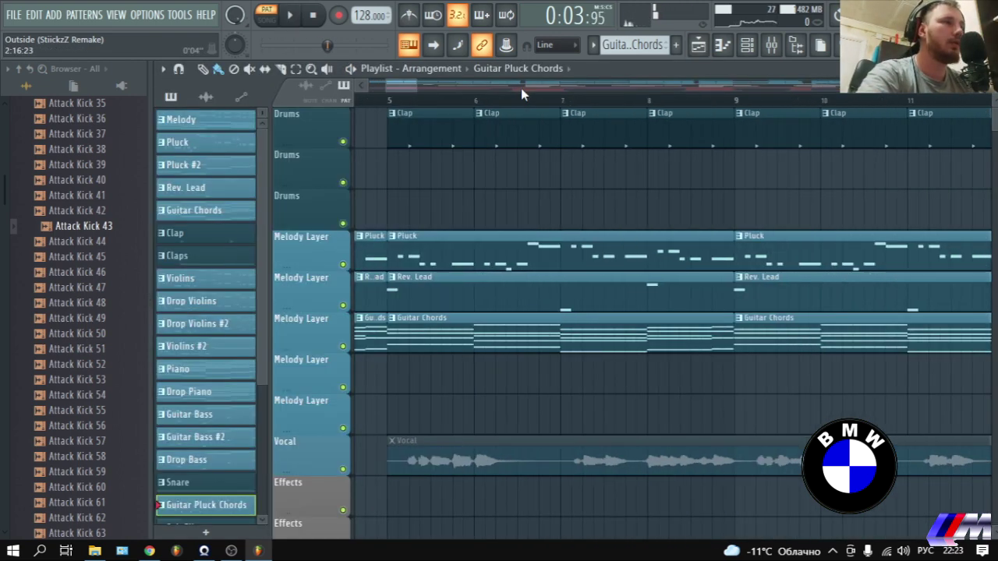
pyautogui.hscroll(4, 520, 88)
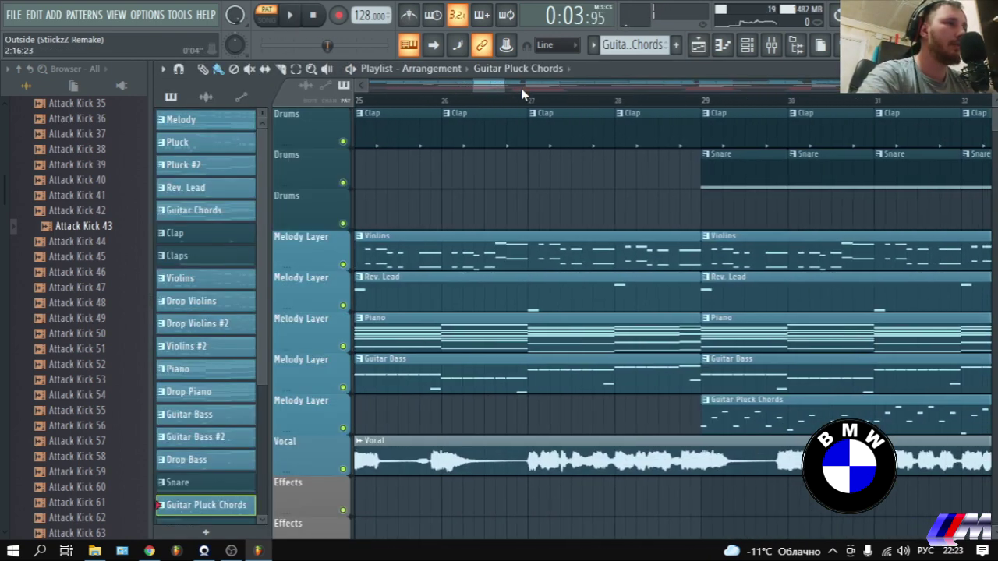
pyautogui.click(528, 101)
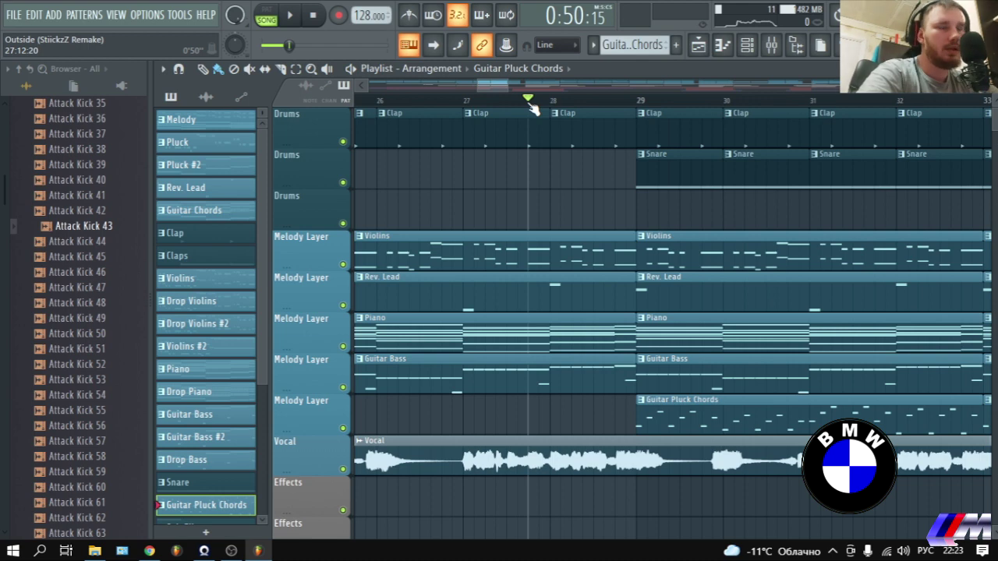
pyautogui.press('space')
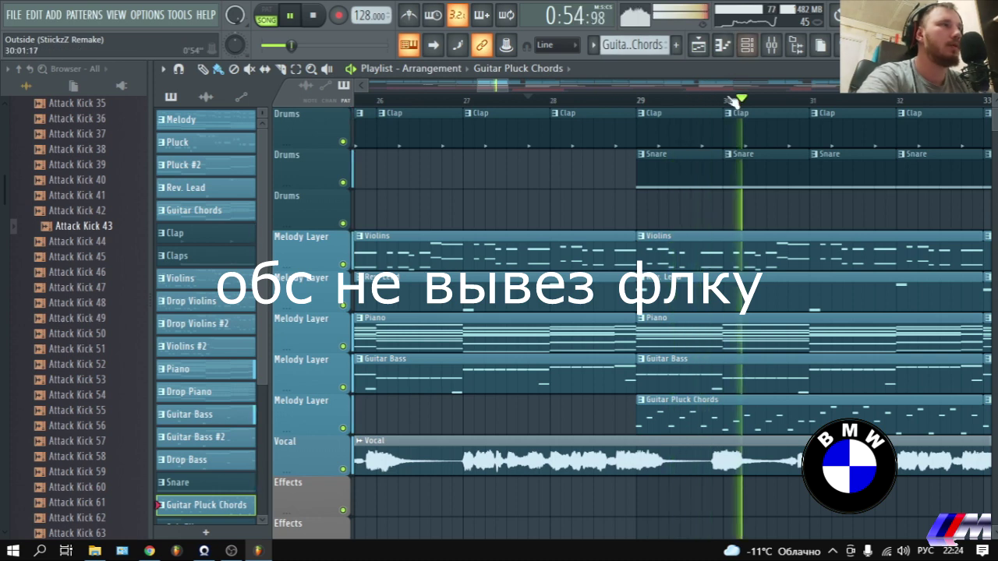
pyautogui.scroll(-3, 733, 101)
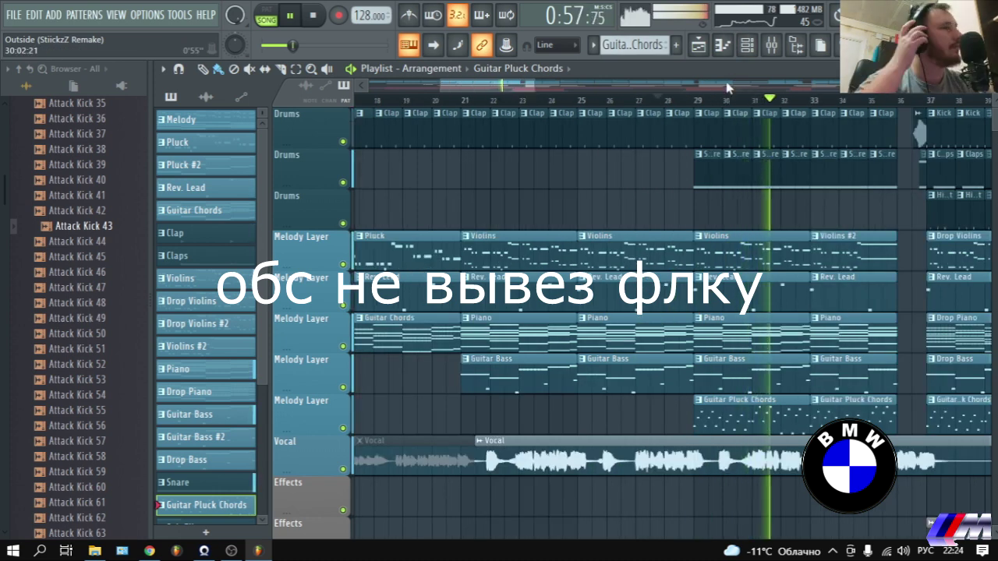
pyautogui.scroll(-3, 727, 87)
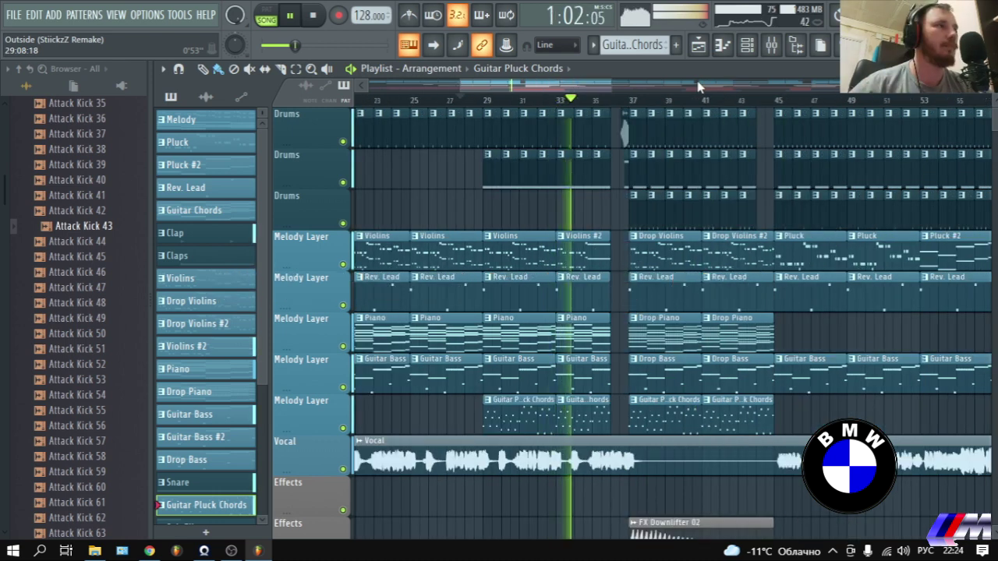
pyautogui.scroll(-3, 698, 87)
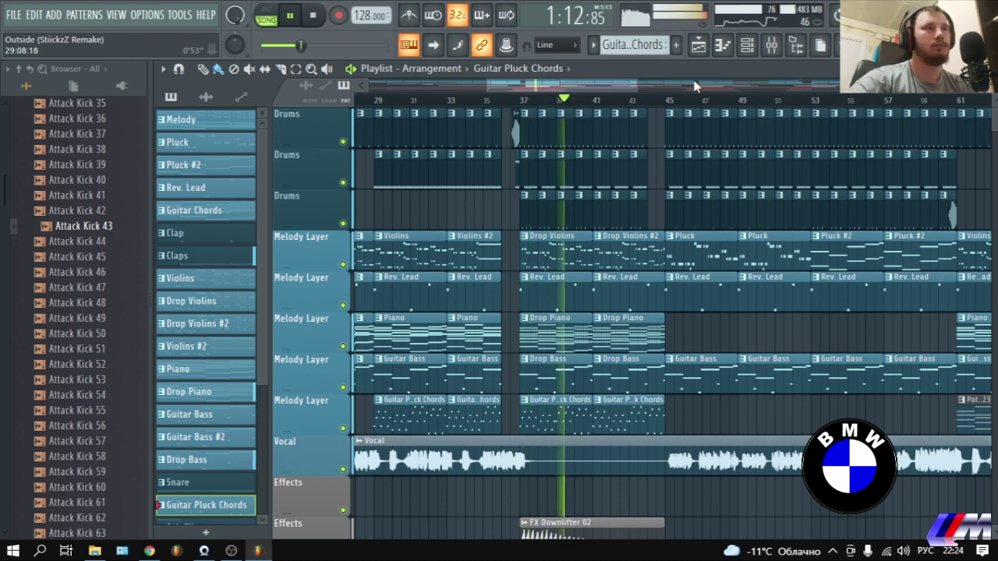
pyautogui.press('space')
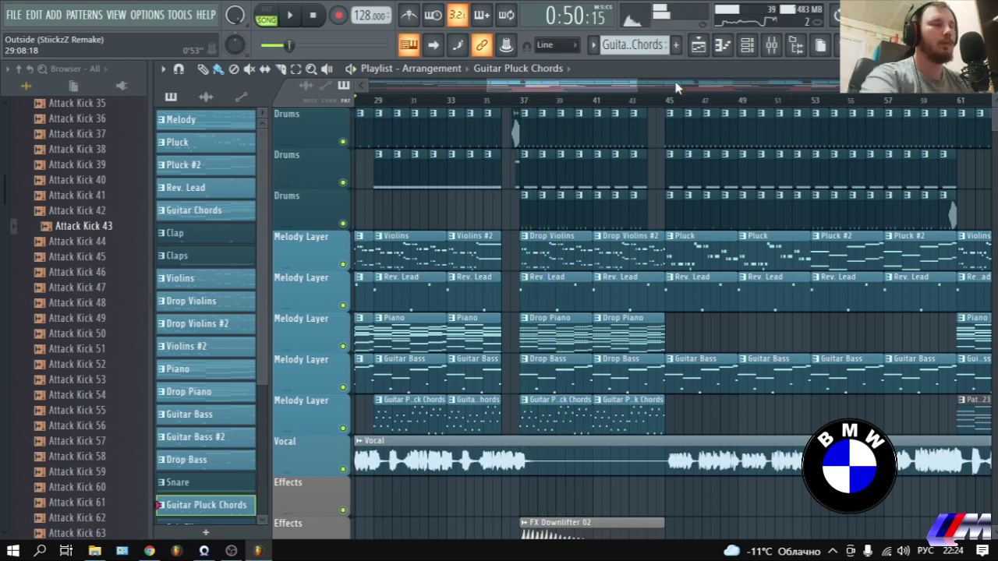
pyautogui.press('F6')
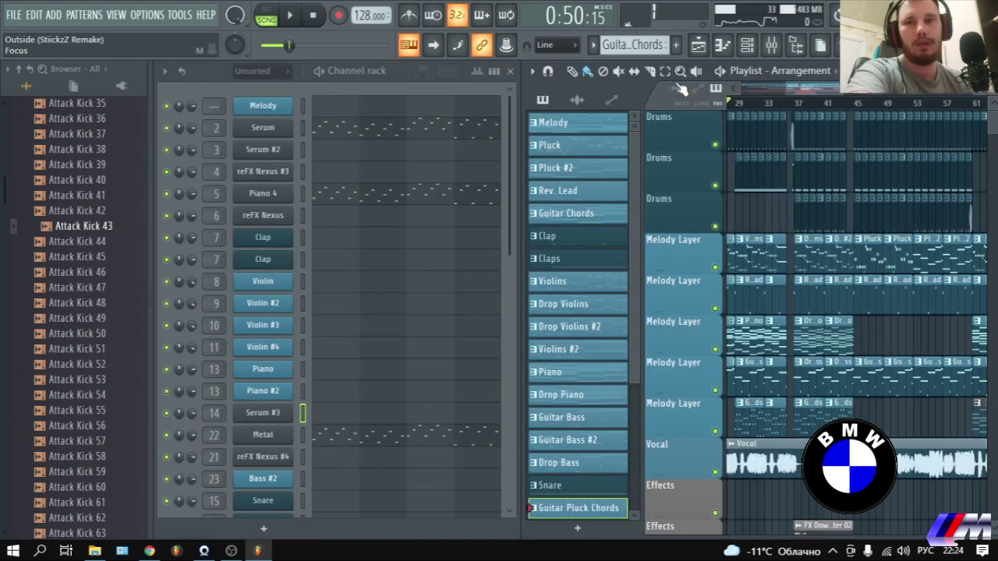